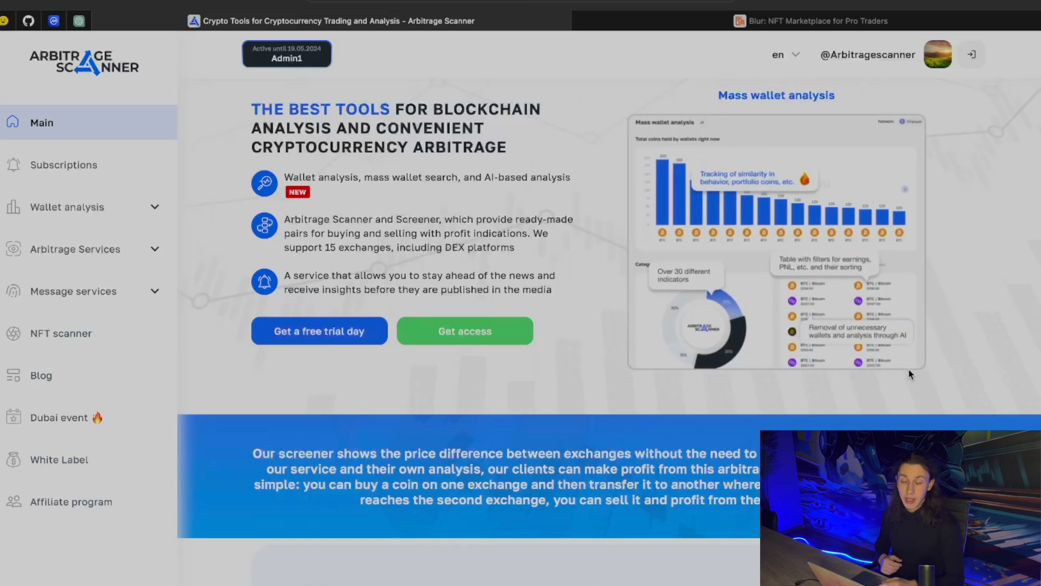
Start a new NFT scanner in Arbitrage Scanner, then bring up the Blur marketplace home page.
click(67, 341)
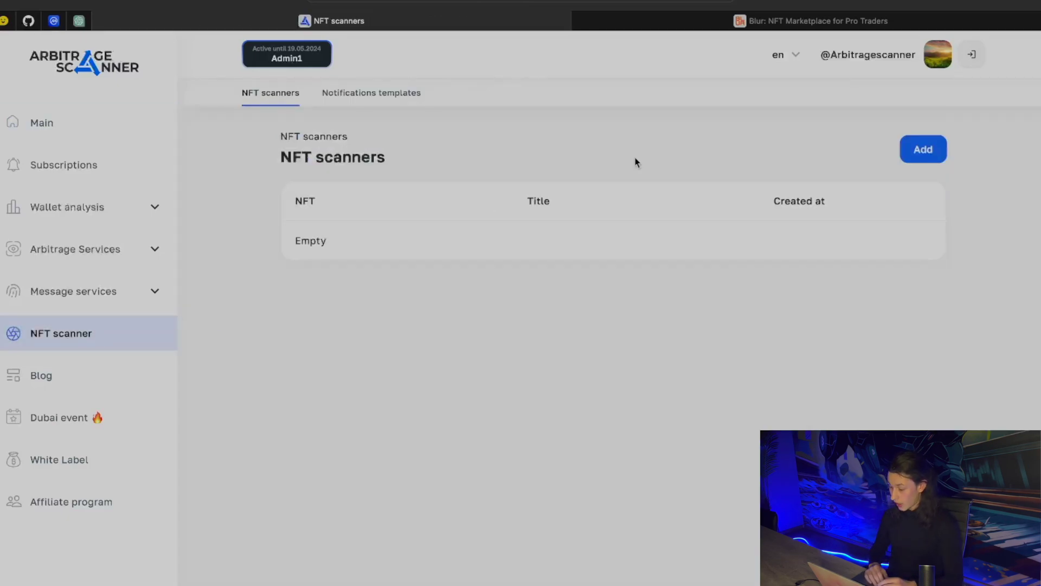
click(942, 158)
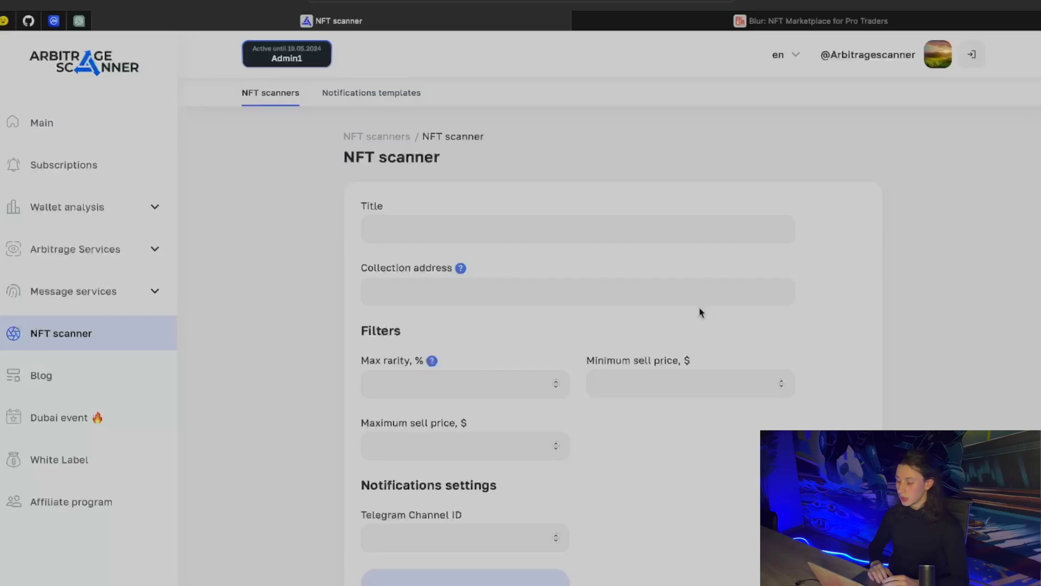
click(750, 26)
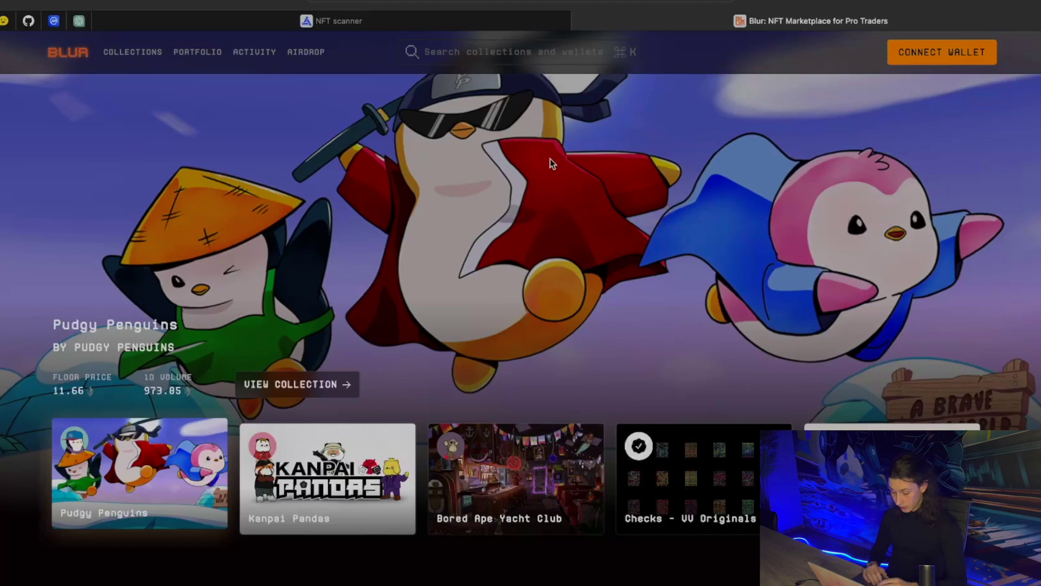
Scroll the Blur home page down to the Trending collections table.
scroll(614, 281, down, 2)
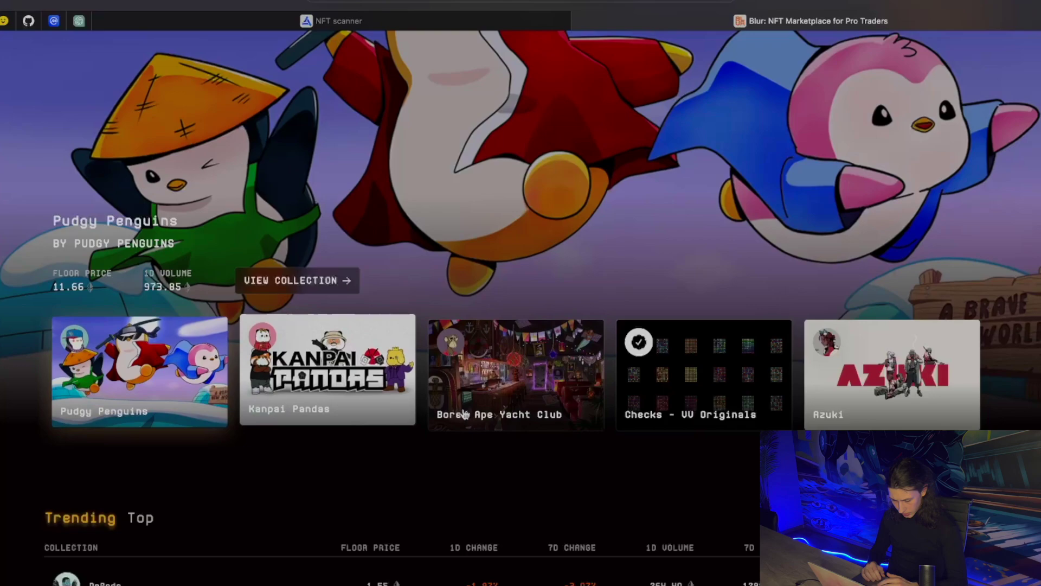
scroll(627, 284, down, 3)
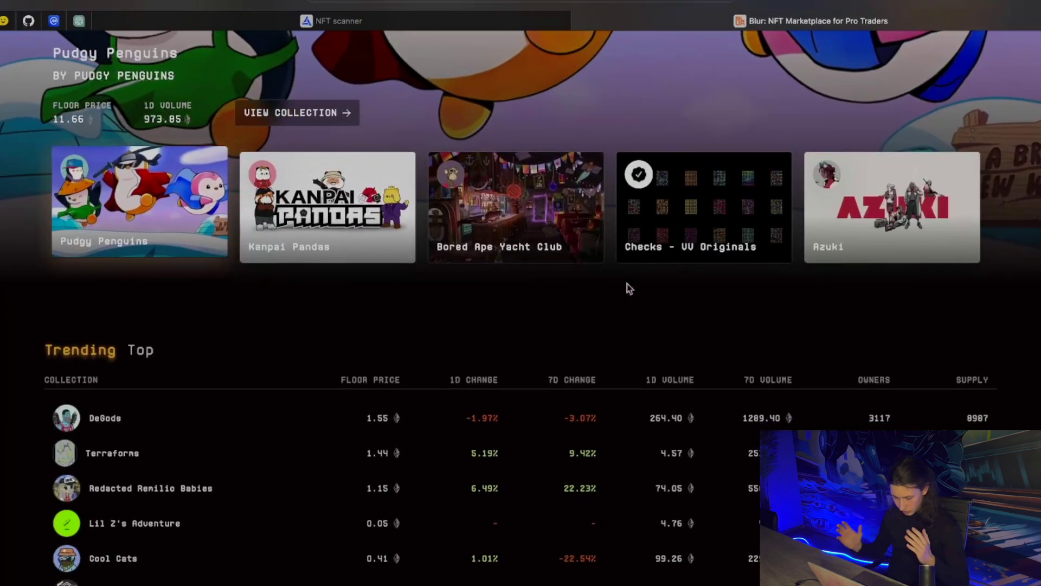
scroll(575, 235, down, 3)
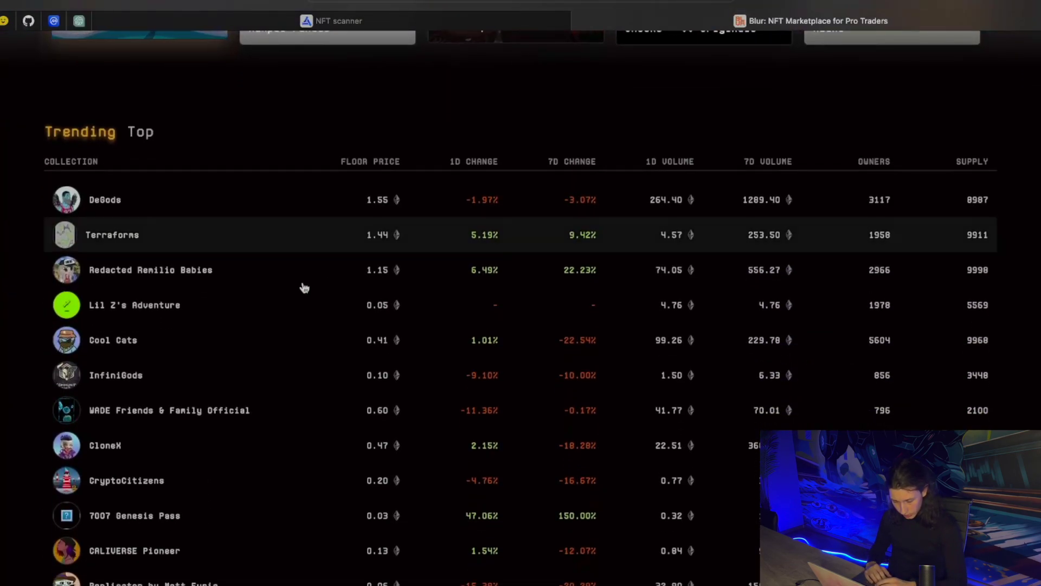
scroll(227, 392, down, 1)
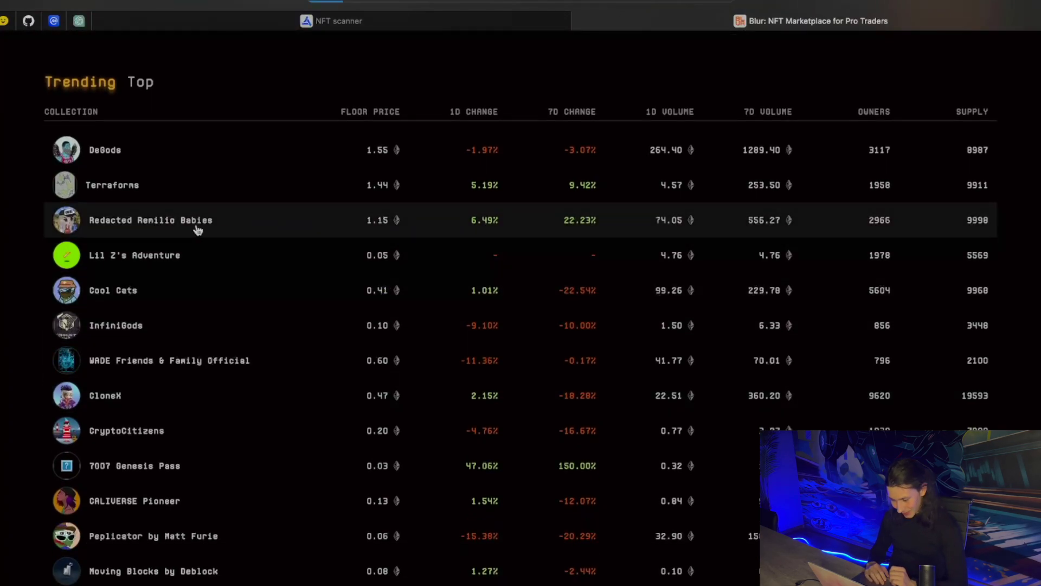
Open the Redacted Remilio Babies collection and its floor listing, Remilio 286.
click(333, 233)
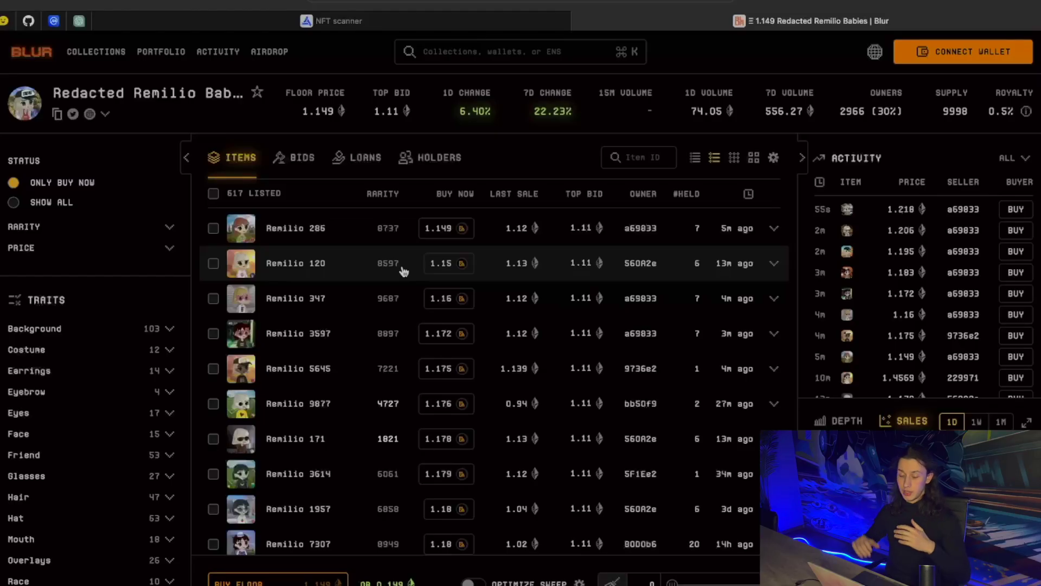
click(401, 228)
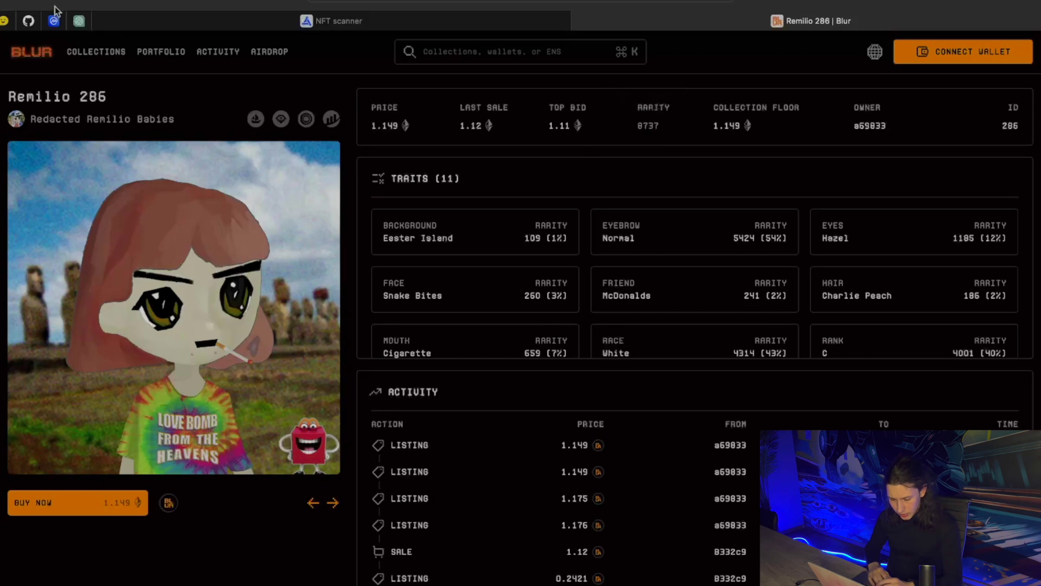
Go back to the Redacted Remilio Babies item list and browse the listings' rarity values.
key(super+bracketleft)
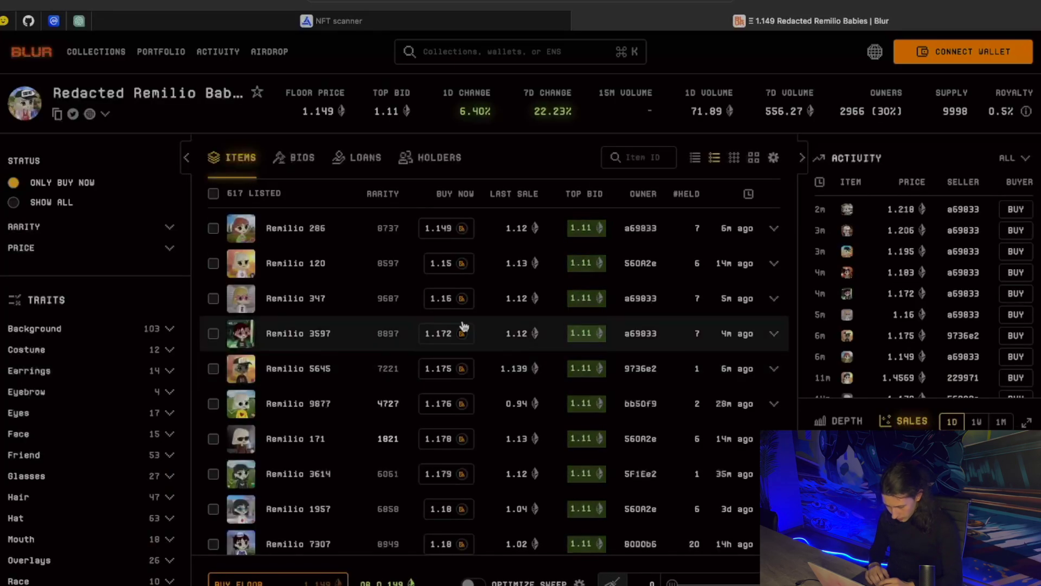
scroll(464, 325, down, 2)
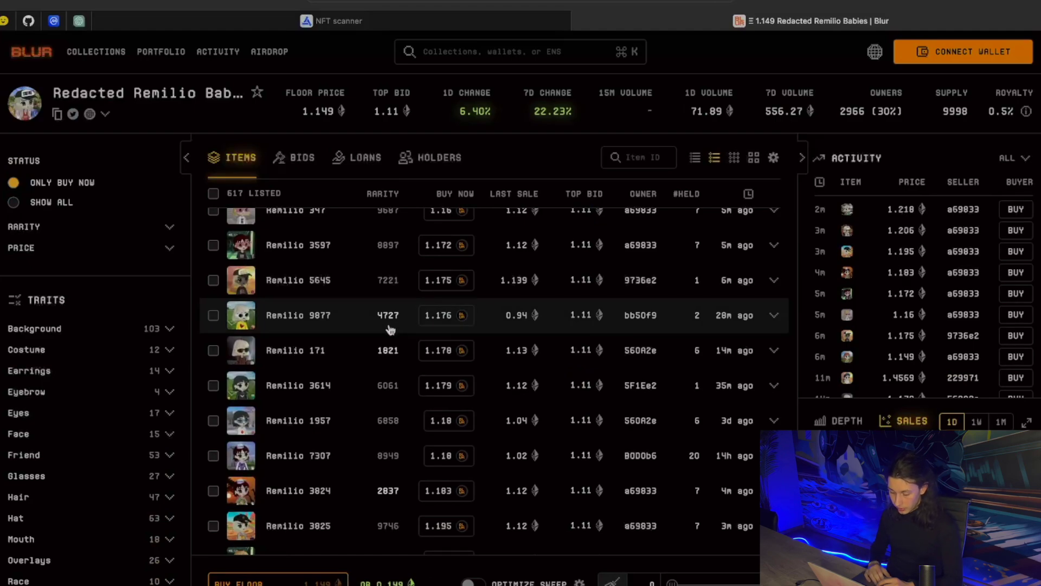
mouse_move(377, 318)
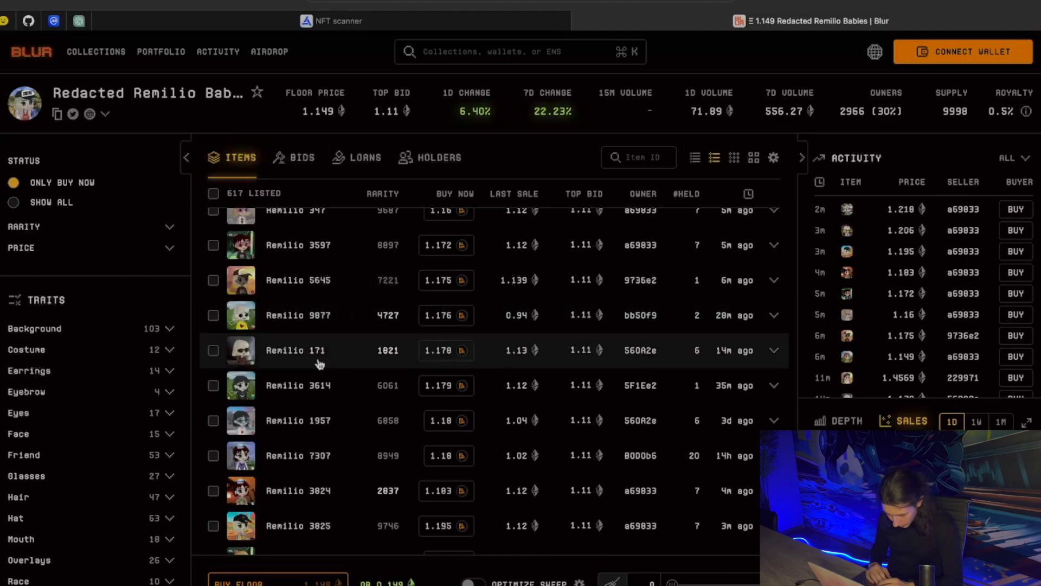
mouse_move(391, 358)
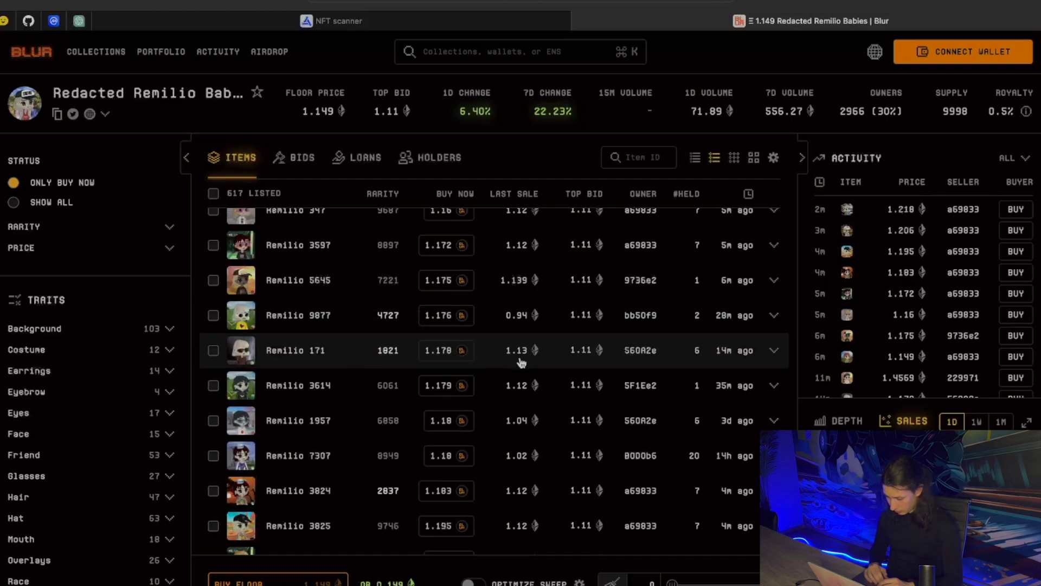
scroll(502, 354, down, 1)
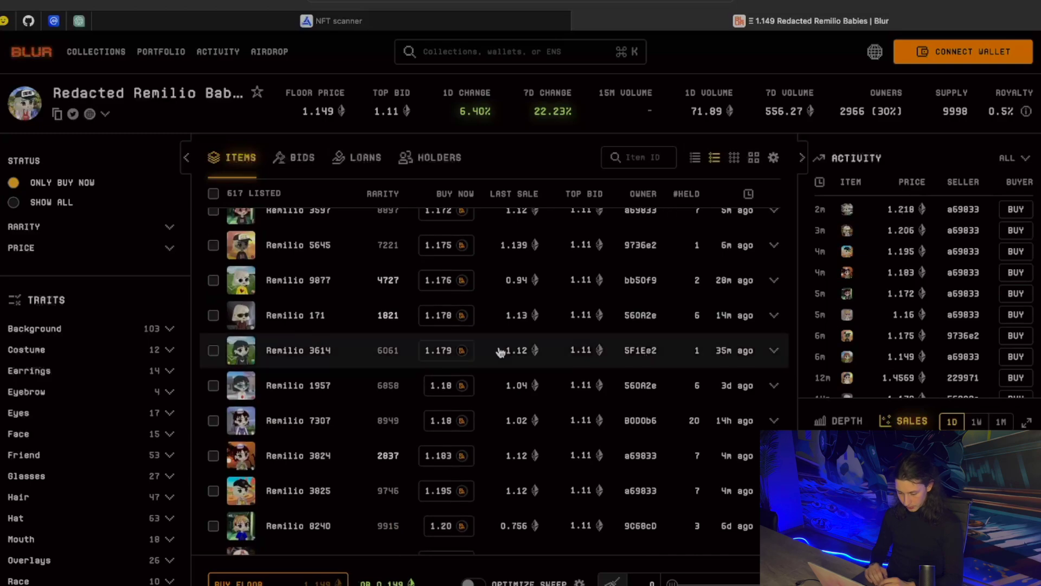
scroll(500, 352, down, 3)
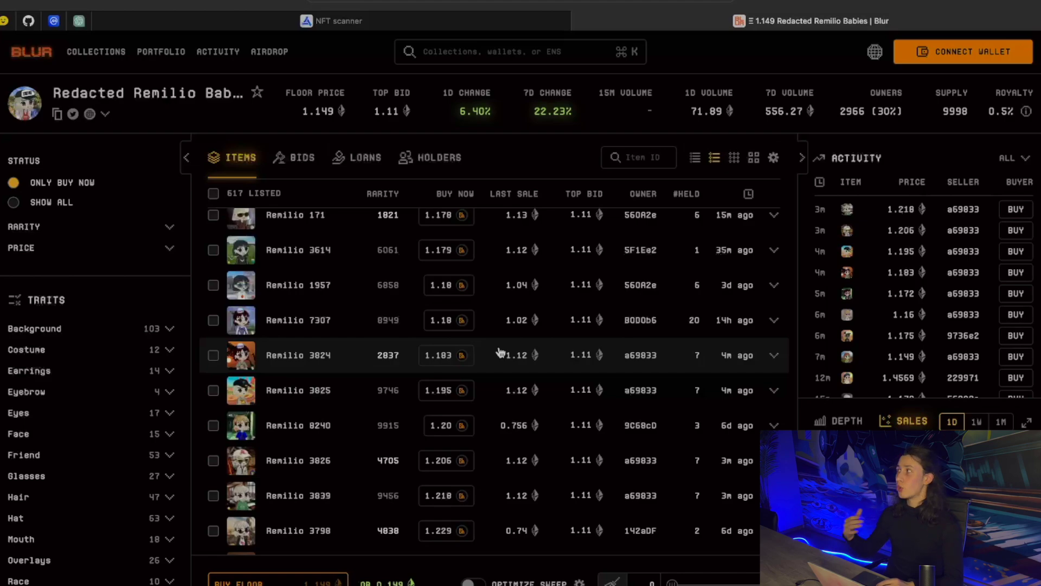
scroll(500, 353, up, 4)
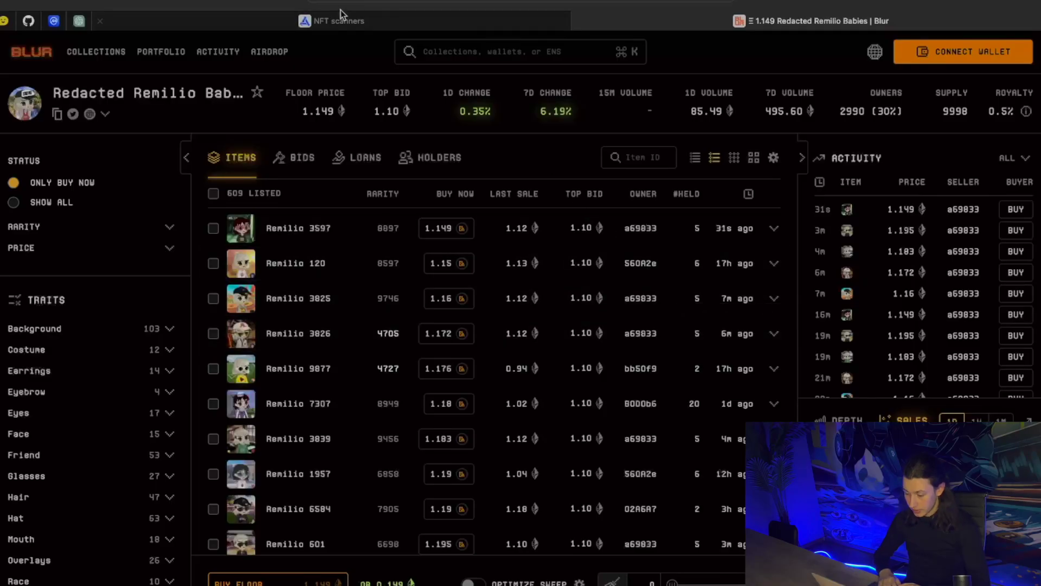
Start a new NFT scanner titled 'Babes'.
click(346, 22)
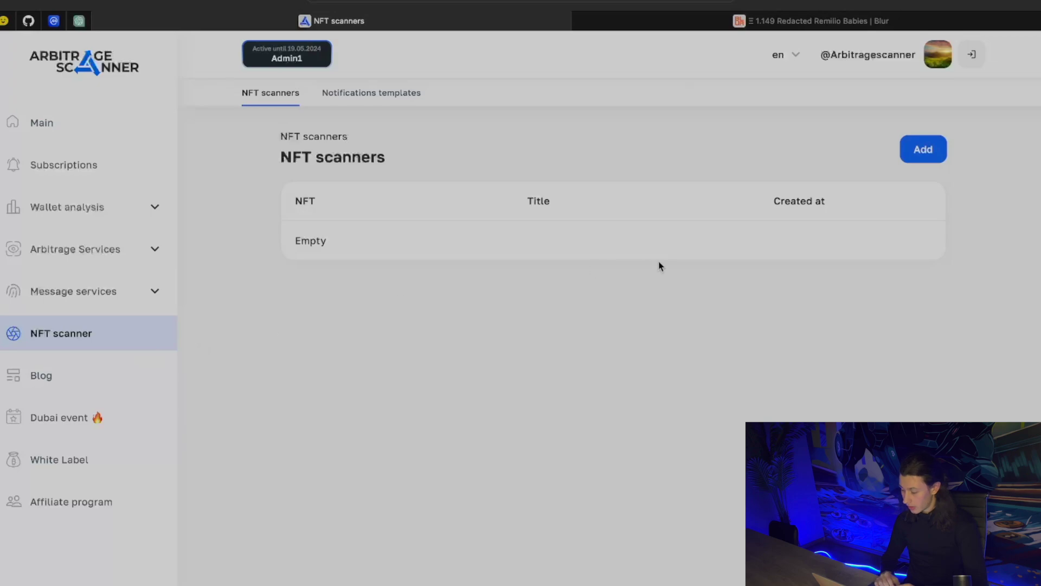
click(926, 153)
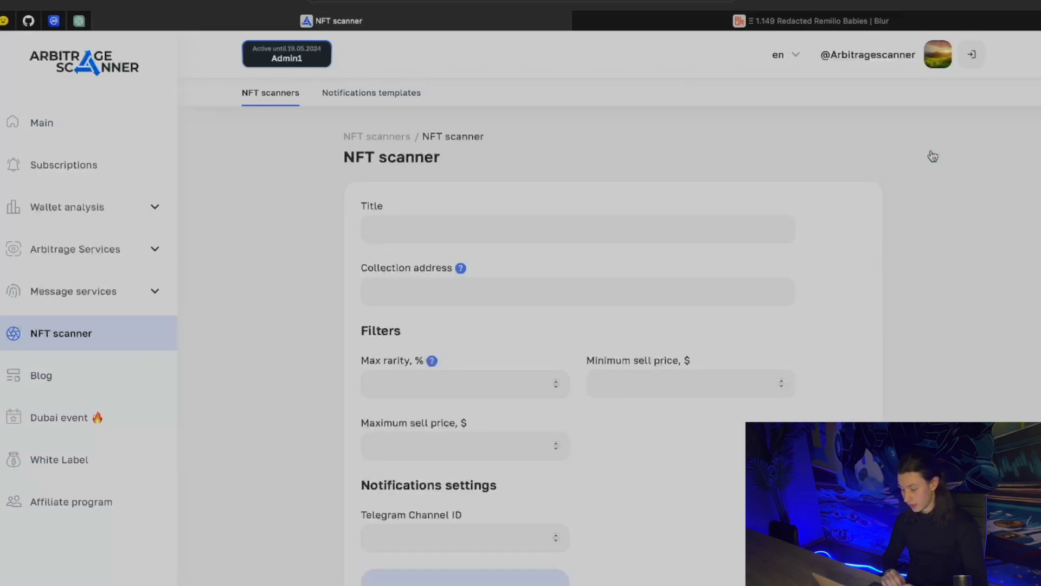
click(639, 230)
text(Babe)
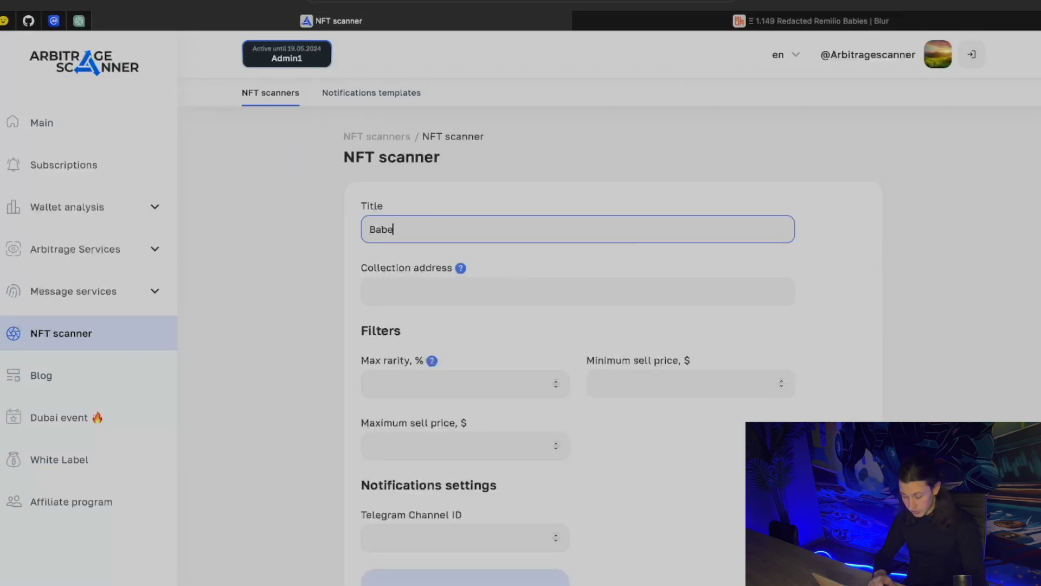
text(s)
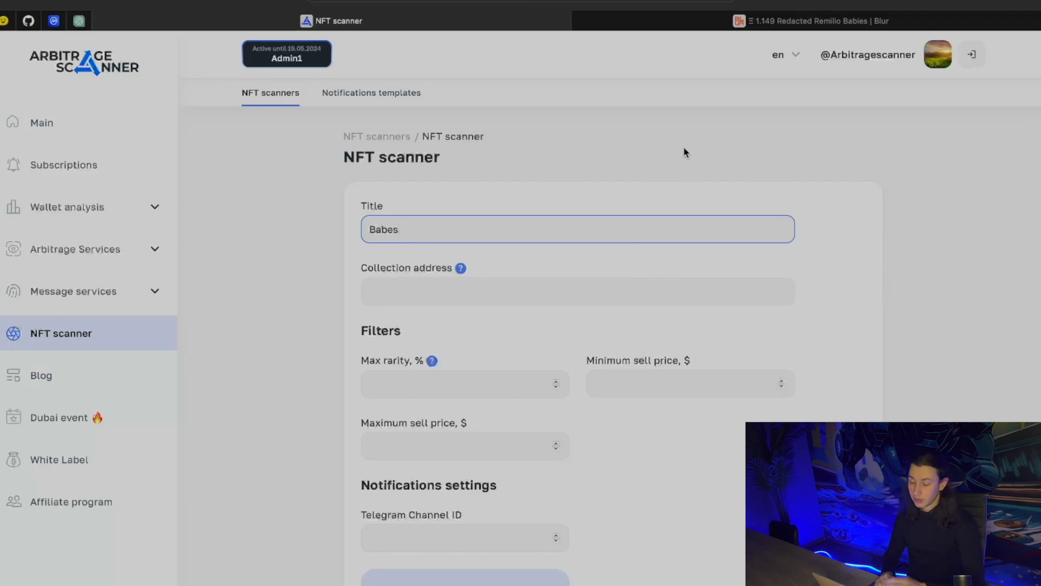
Copy the Redacted Remilio Babies contract address from Blur into the Collection address field.
click(648, 21)
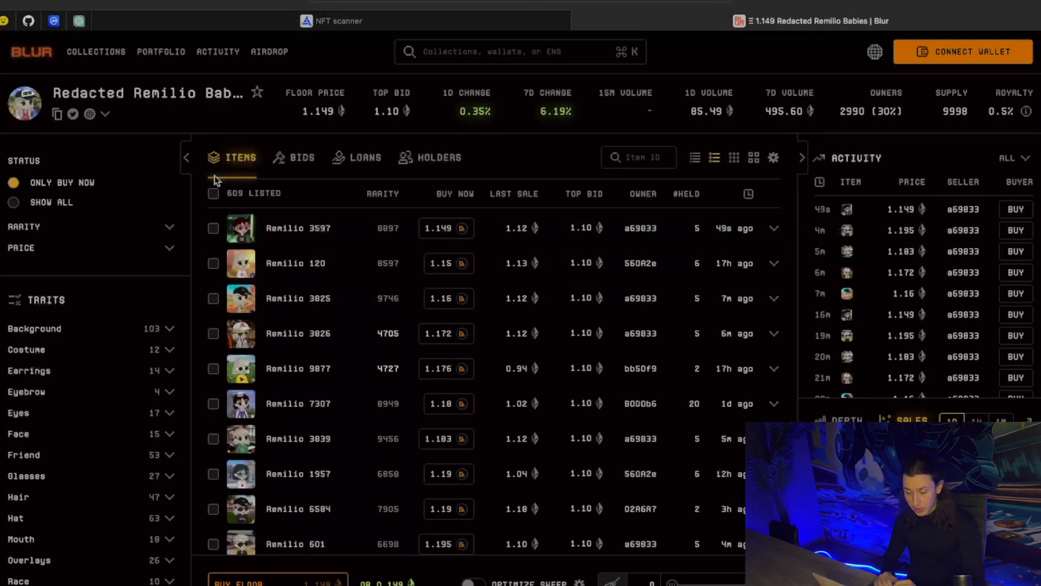
click(56, 117)
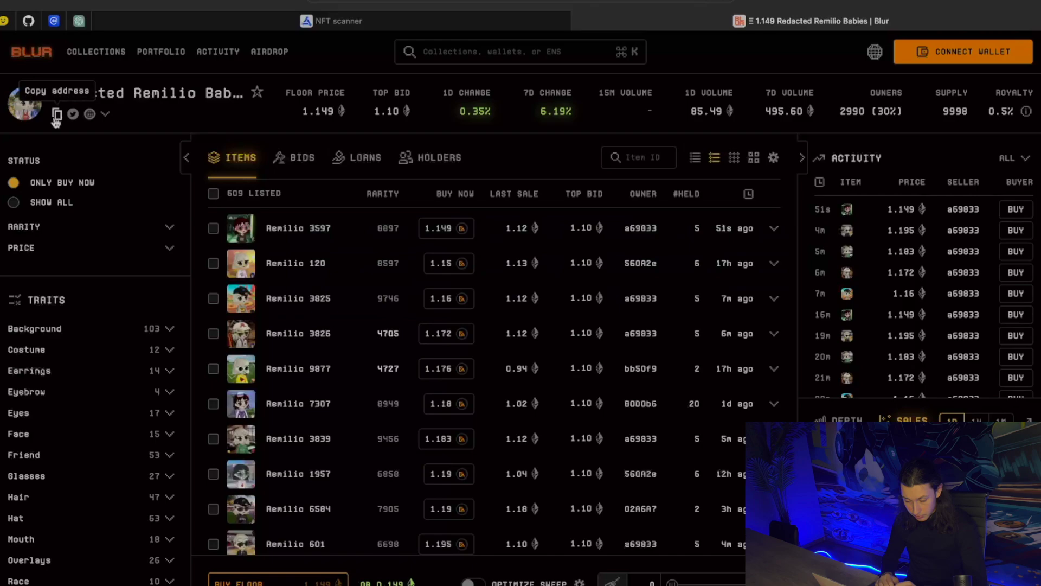
click(330, 21)
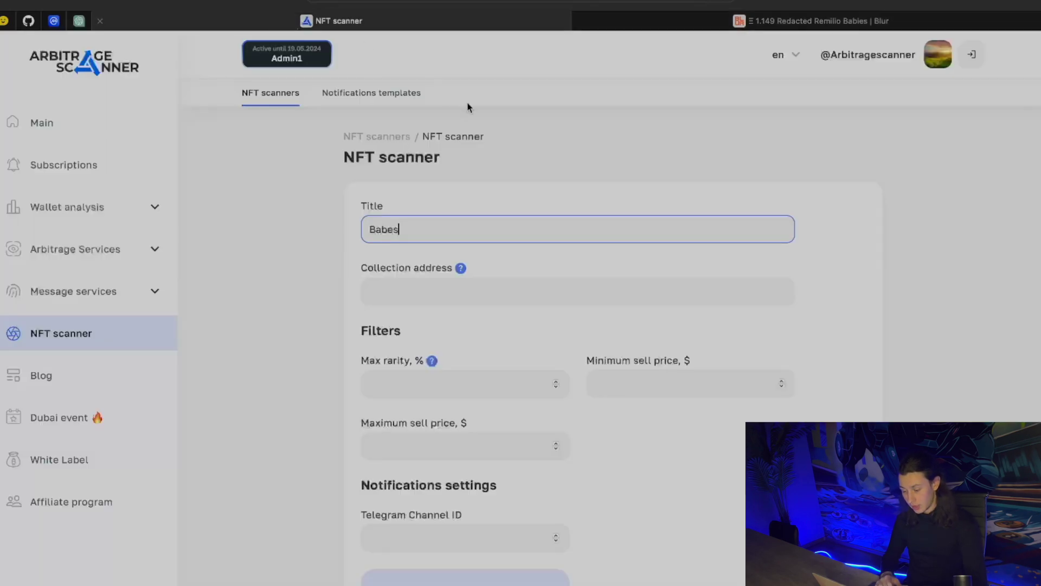
click(389, 281)
text(0xd3d9ddd0cf0a5f0bfb8f7fceae075df687eaebab)
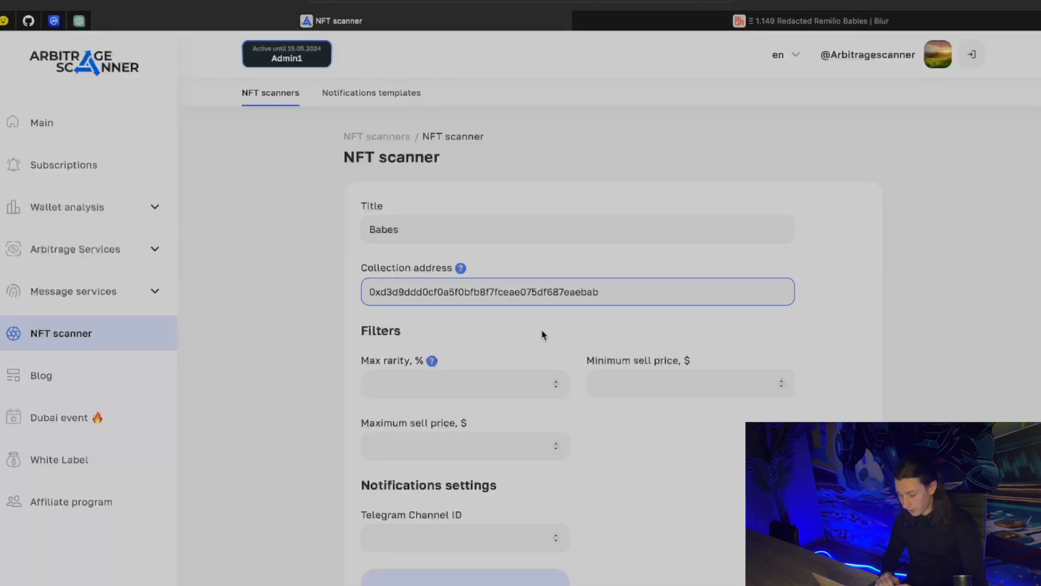
scroll(542, 334, down, 2)
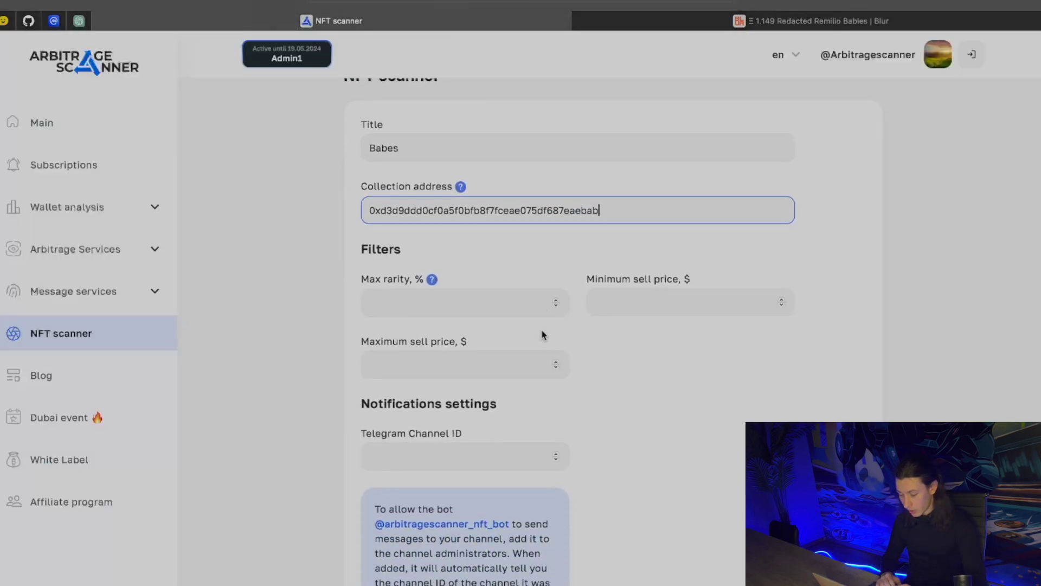
Limit the Babes scanner to max rarity 50% and maximum sell price 3600.
click(477, 314)
text(50)
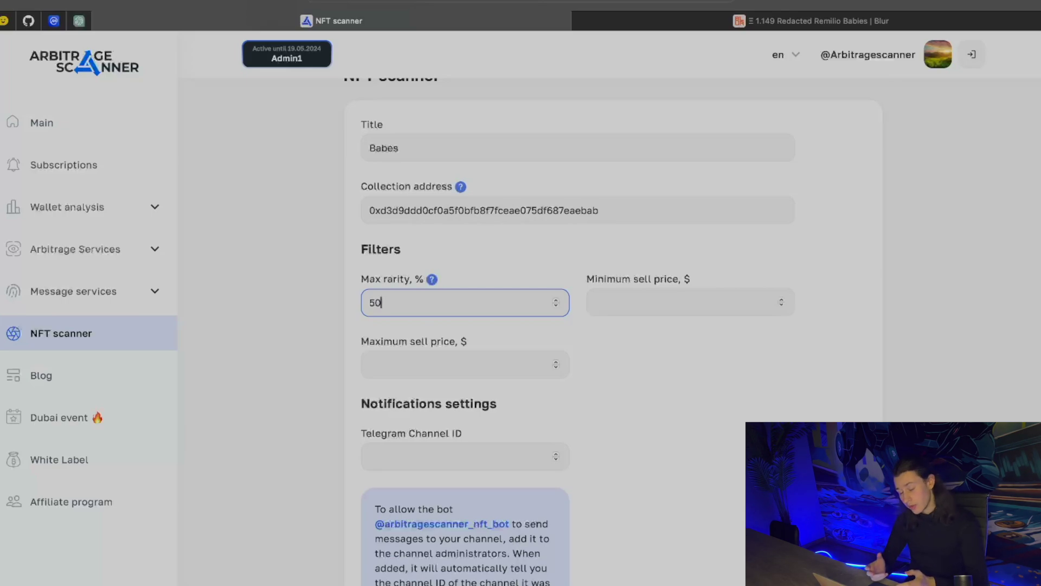
click(411, 362)
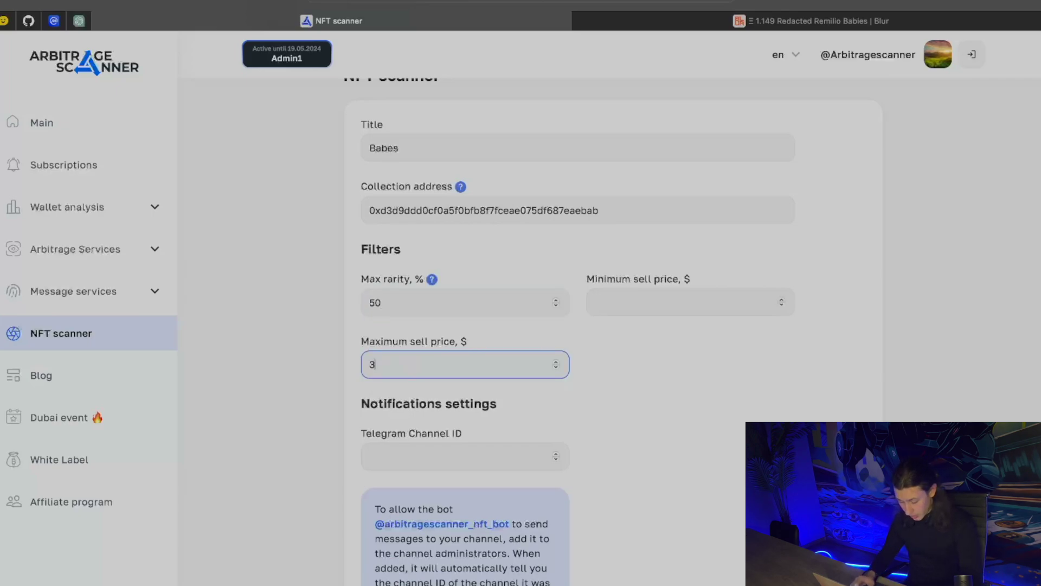
text(3600)
scroll(431, 348, down, 3)
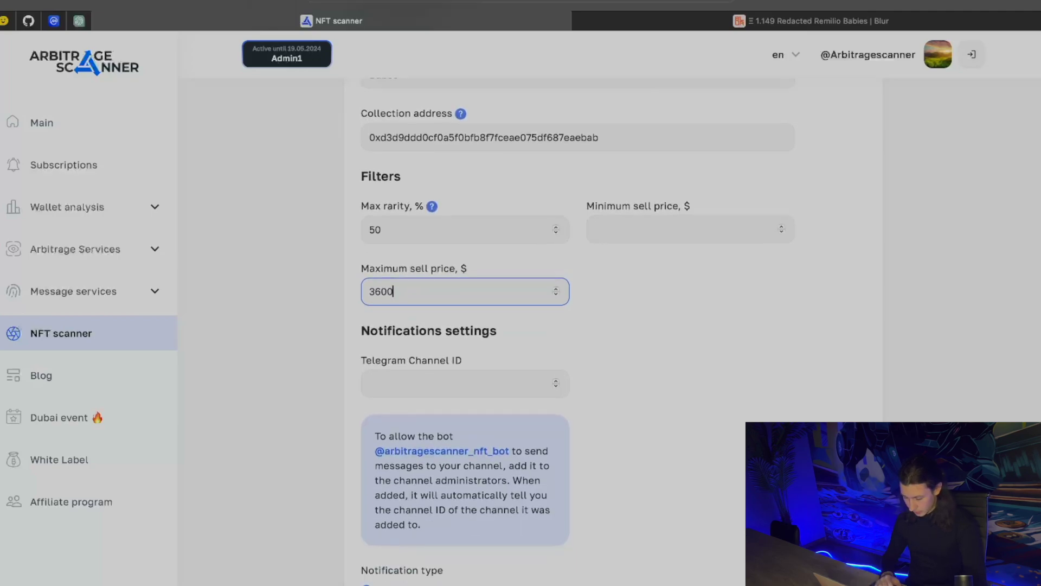
scroll(722, 298, down, 1)
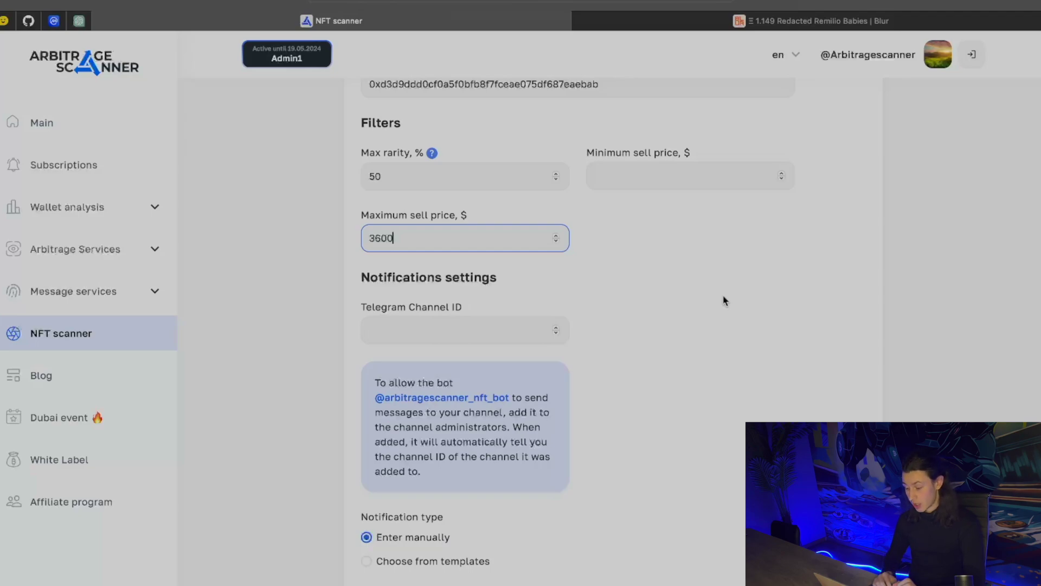
key(ctrl+Left)
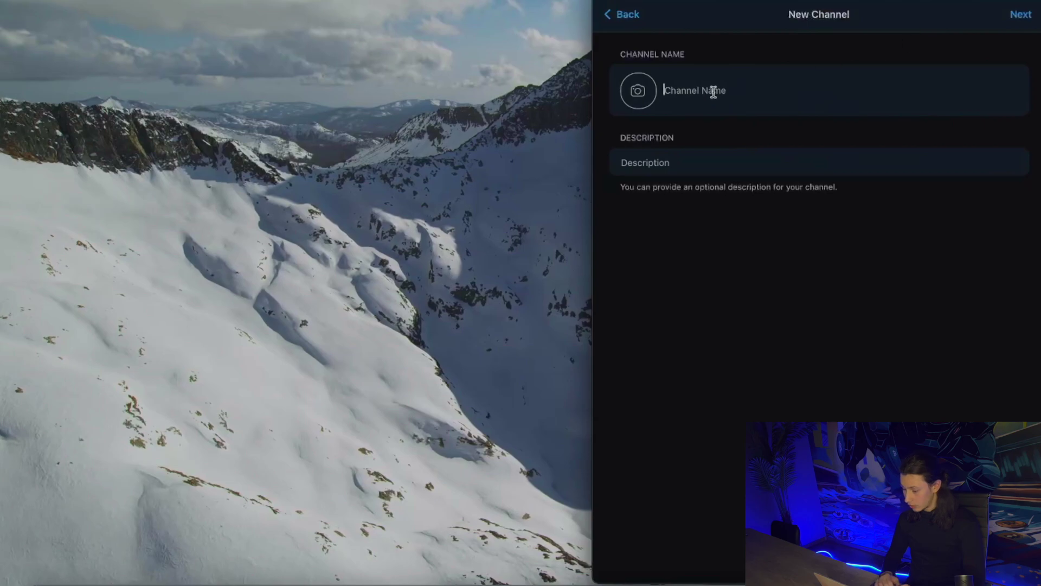
Create the Telegram channel 'Babies NFT' with the description 'NFTS are sent here'.
text(Babies)
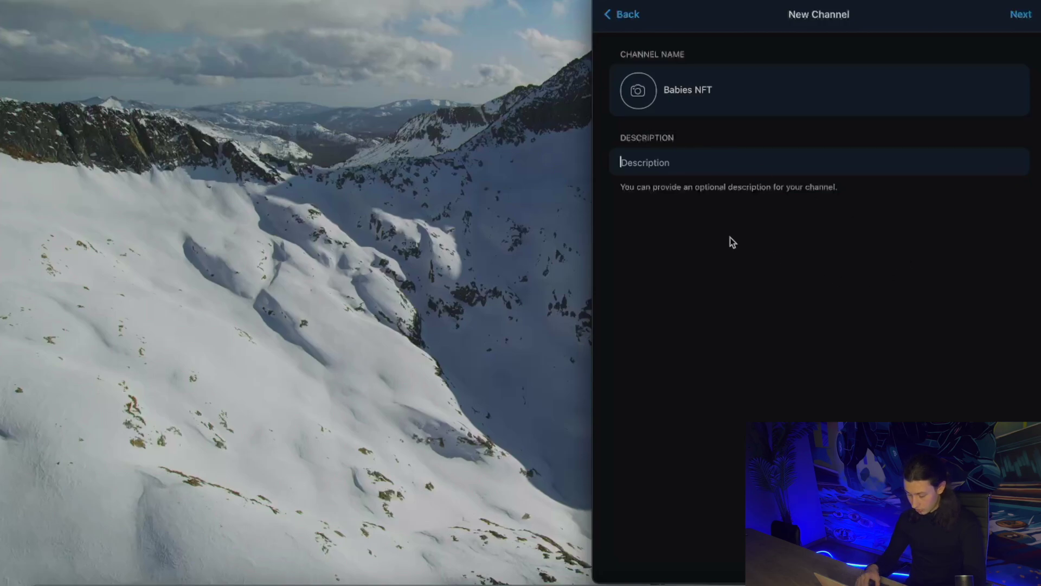
text(NFTS are)
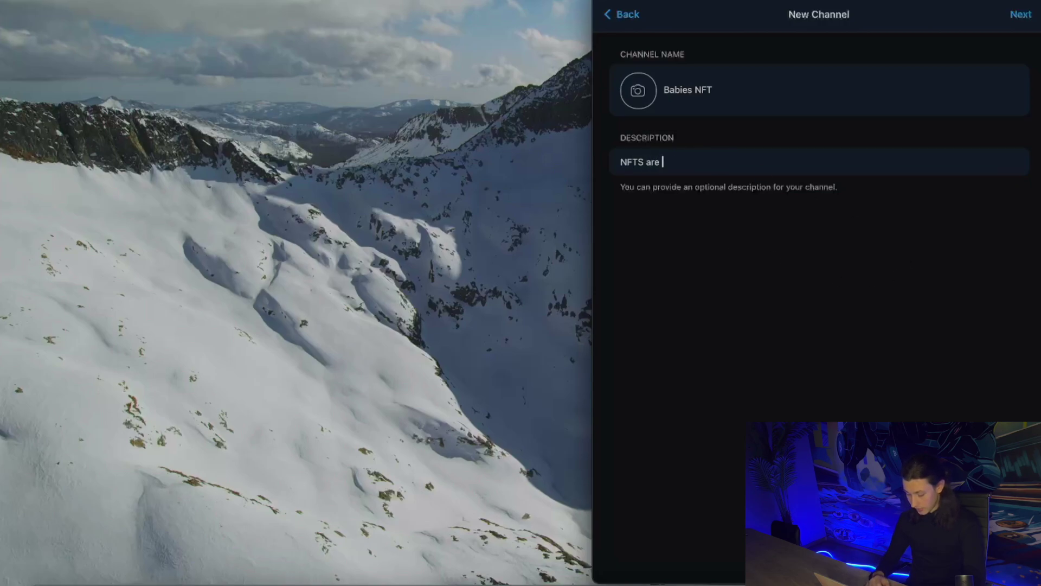
text( sent here)
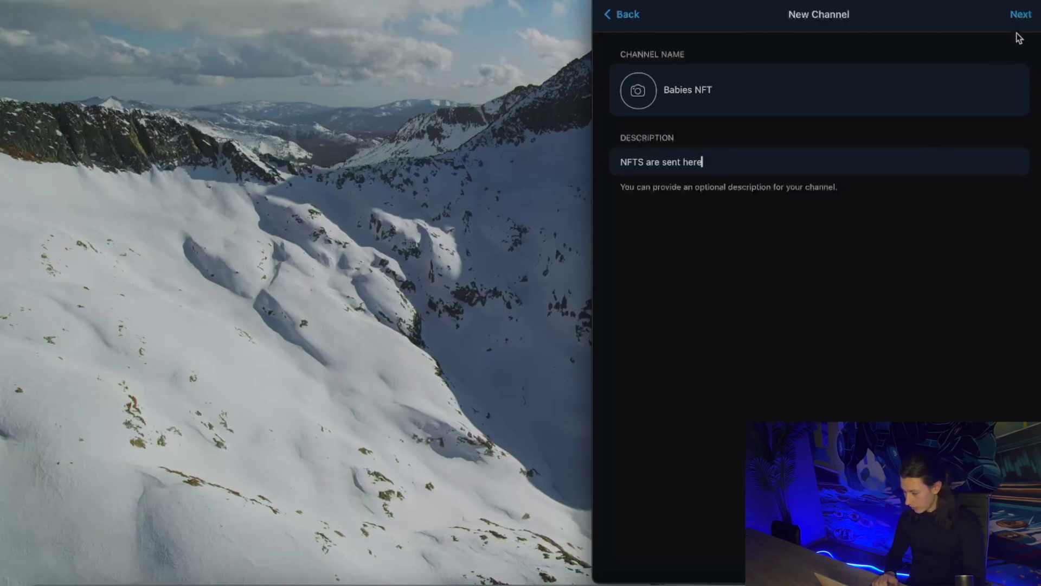
click(1020, 14)
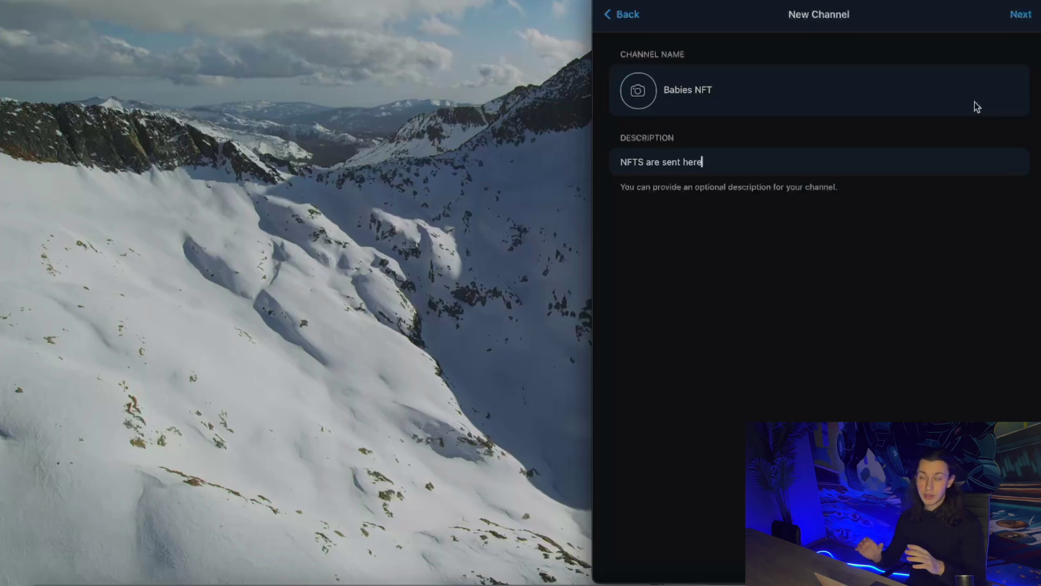
key(Return)
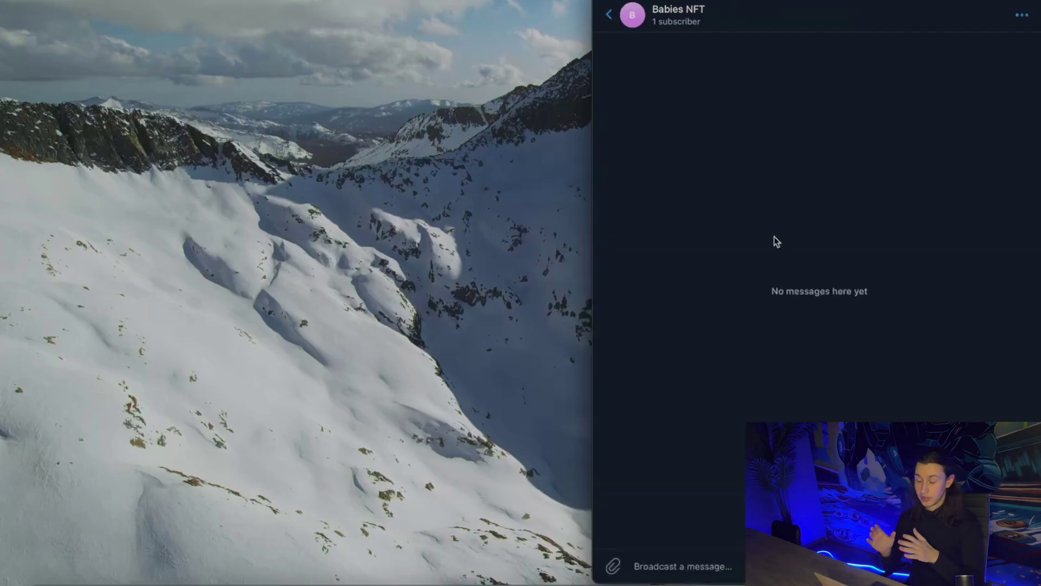
Copy the scanner bot's handle into the Babies NFT channel's new-admin search.
click(700, 21)
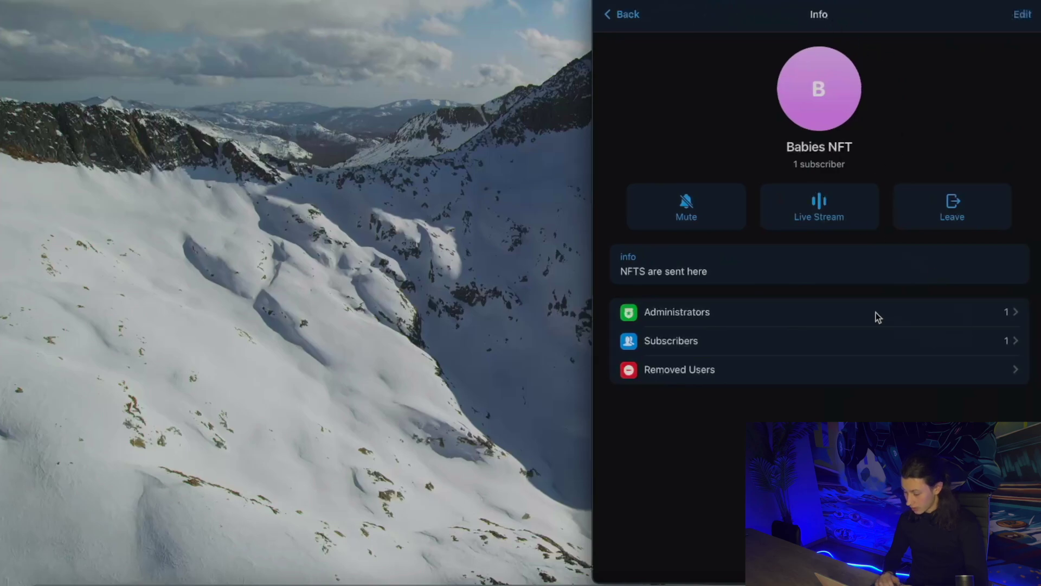
click(849, 320)
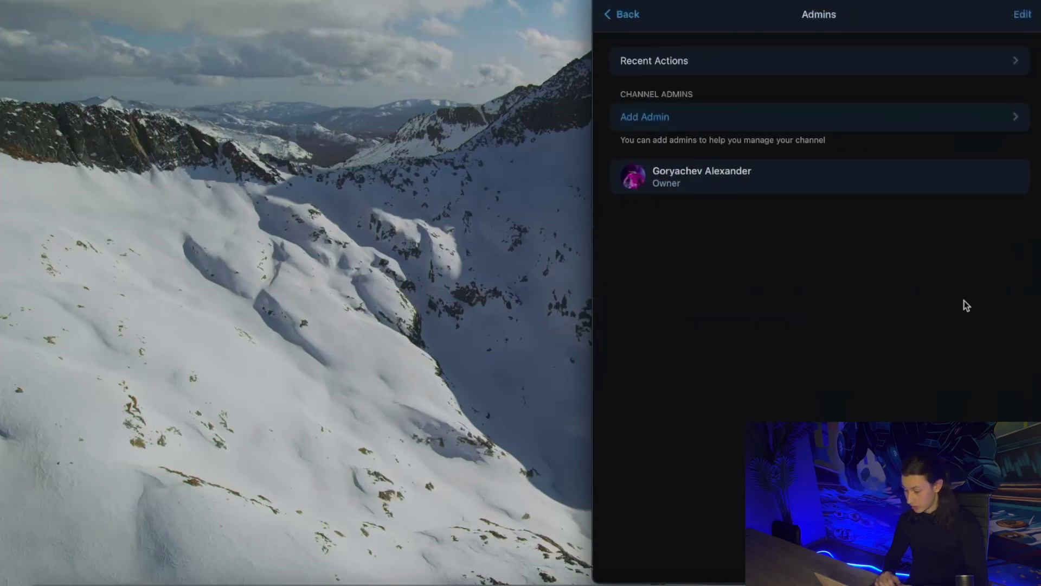
click(838, 129)
key(super+Tab)
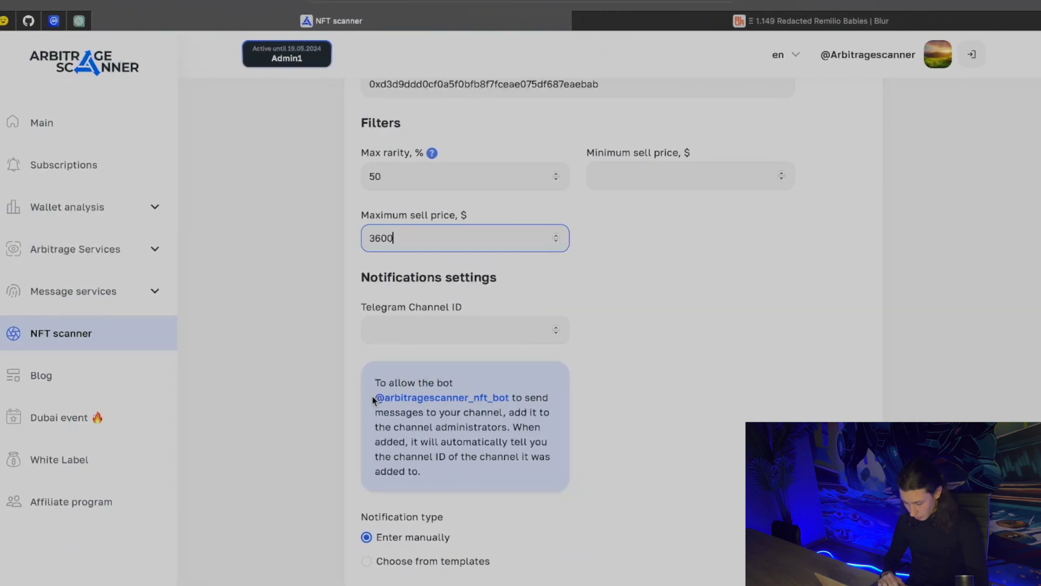
drag(373, 396, 509, 402)
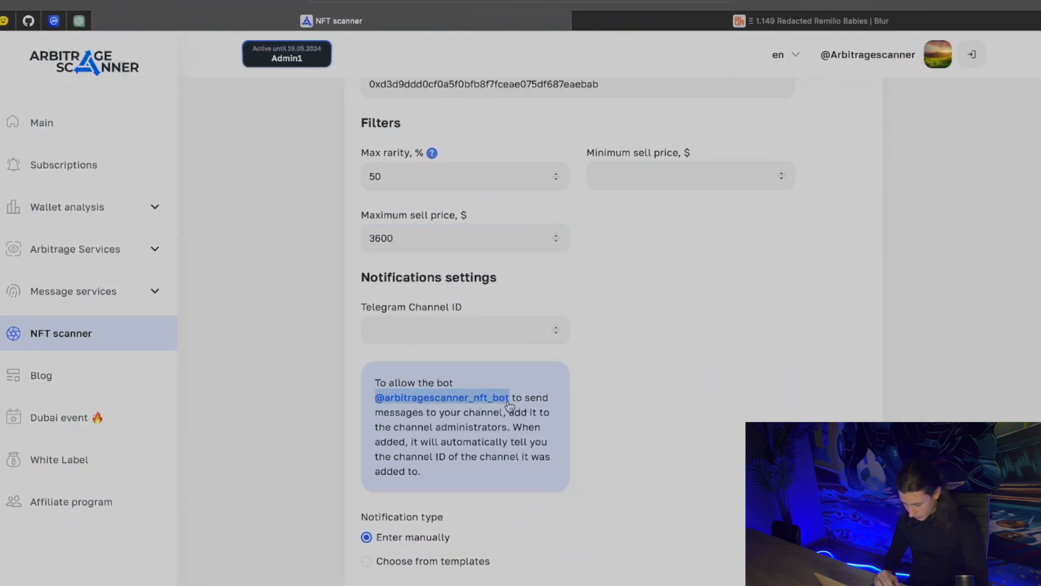
key(super+c)
key(super+Tab)
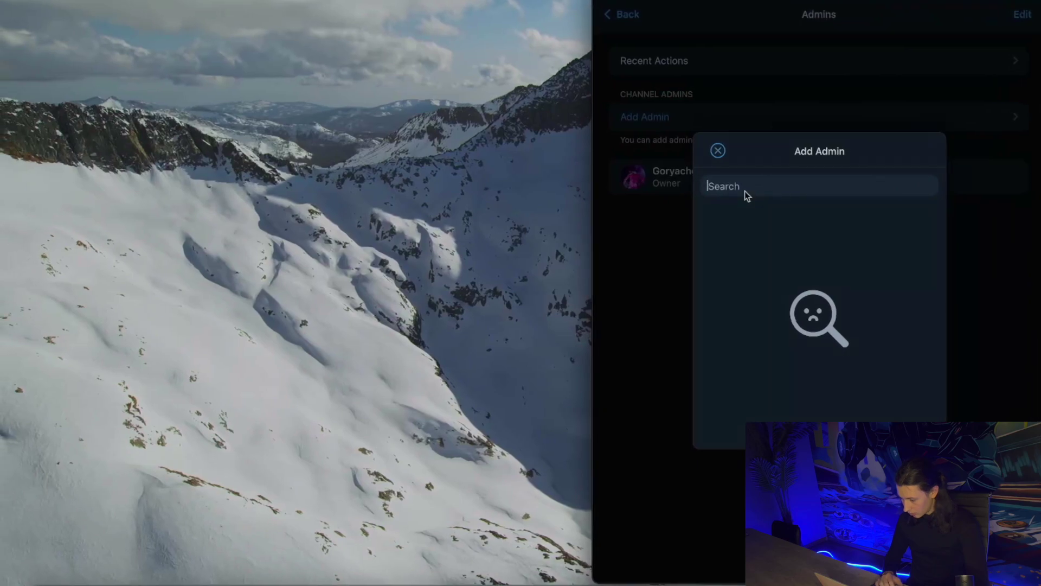
key(super+v)
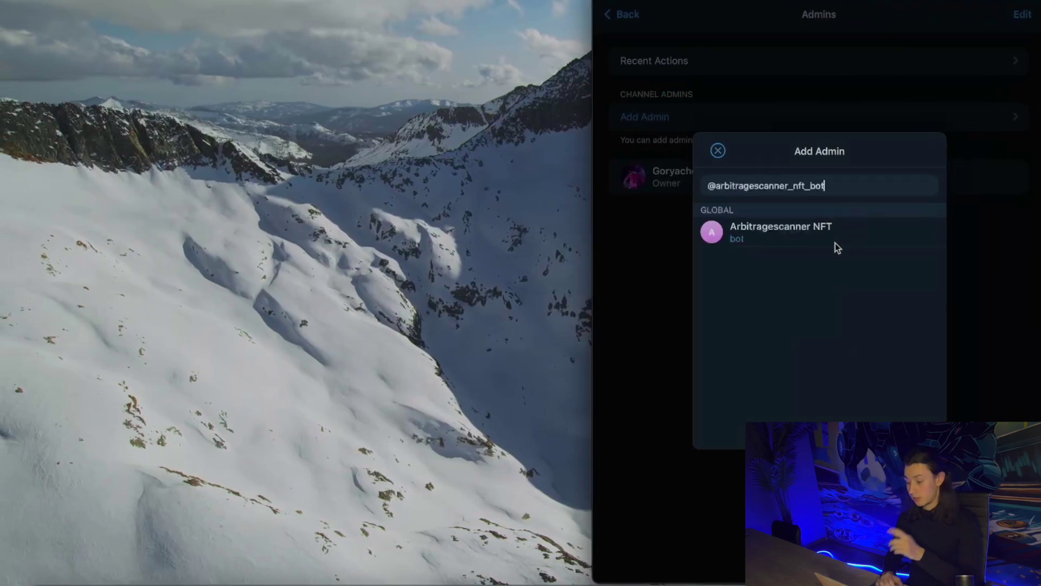
Make the Arbitragescanner NFT bot a full-rights admin, then select the channel ID it posted.
click(836, 242)
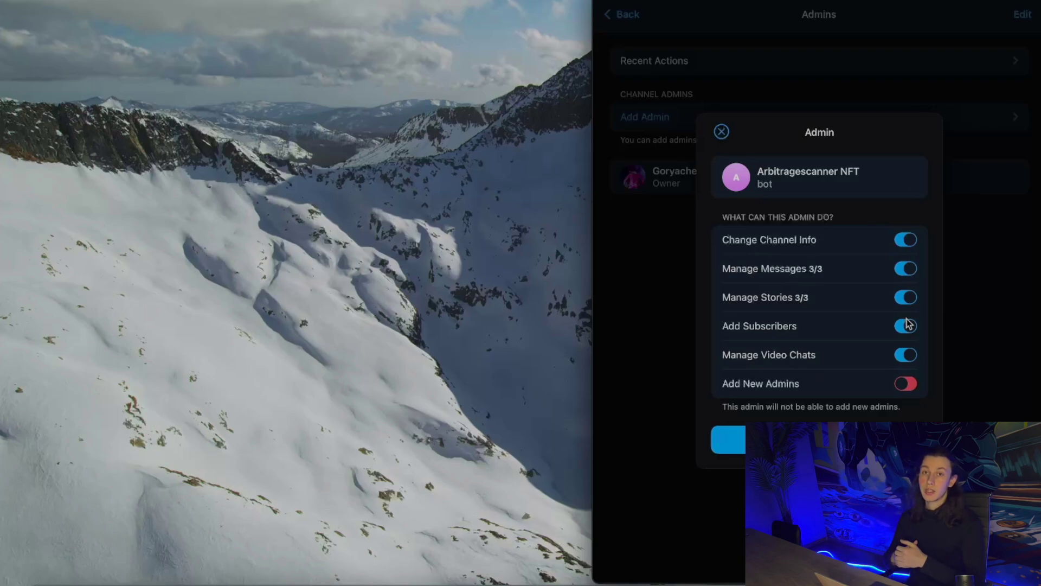
click(906, 384)
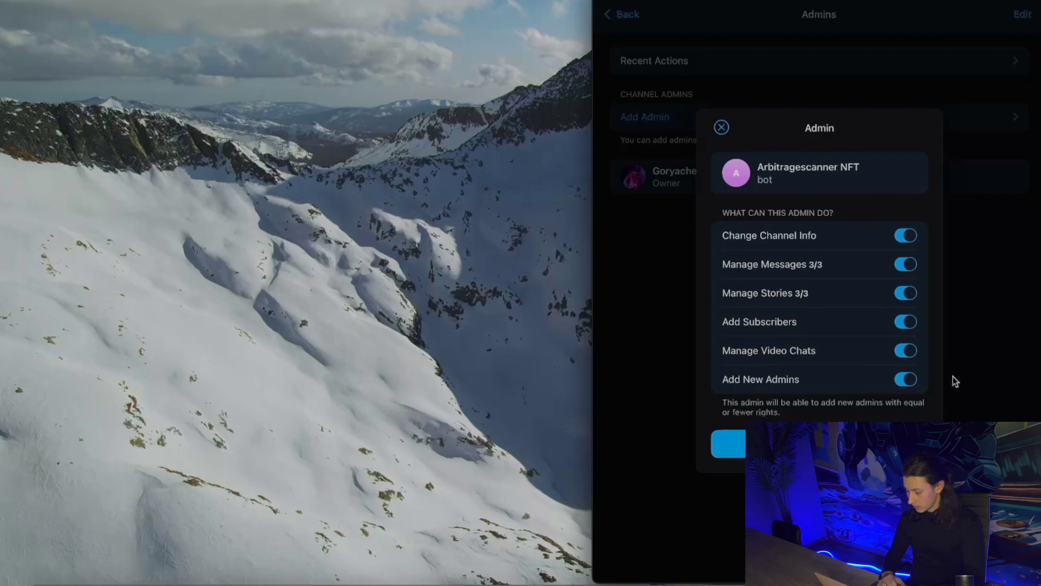
click(867, 444)
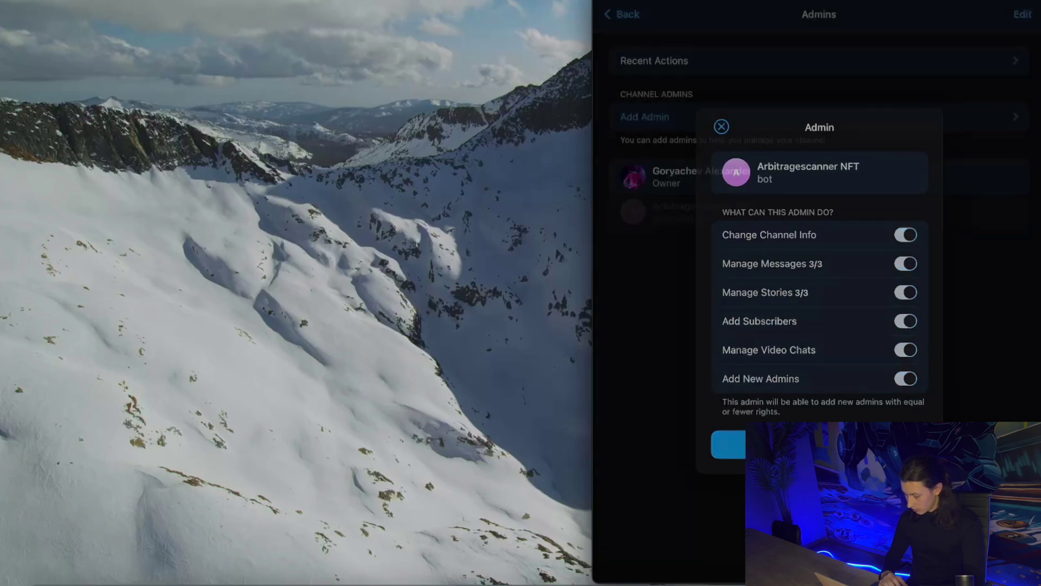
click(635, 24)
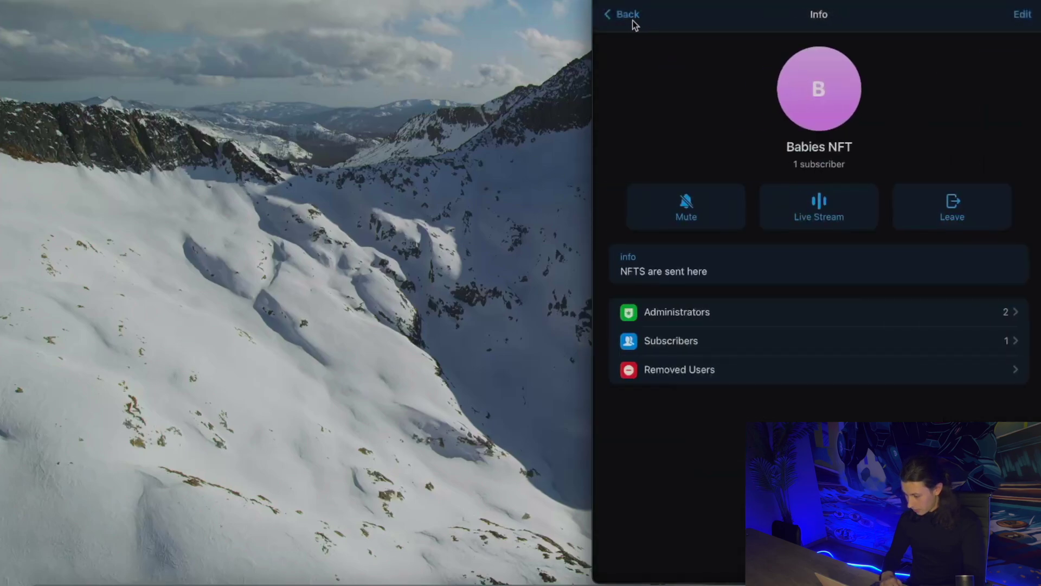
click(631, 22)
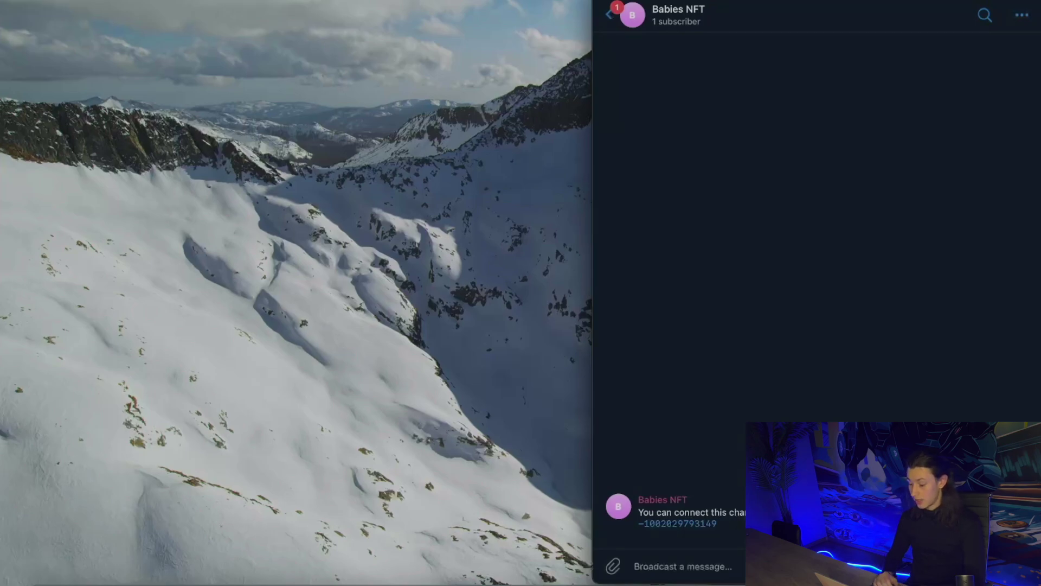
drag(743, 524, 637, 523)
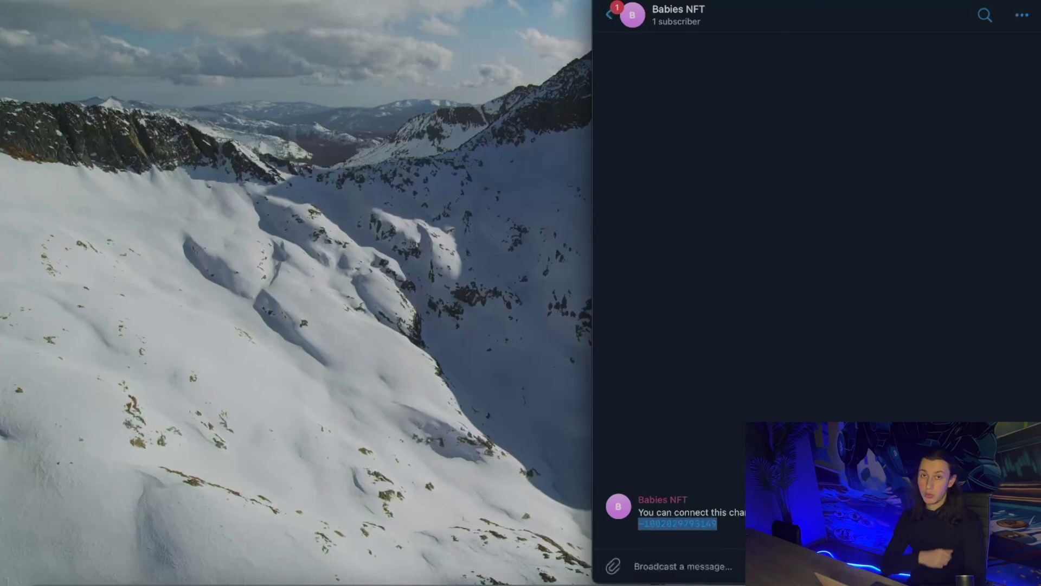
Paste the copied Babies NFT channel ID into the scanner's Telegram Channel ID field.
key(ctrl+Right)
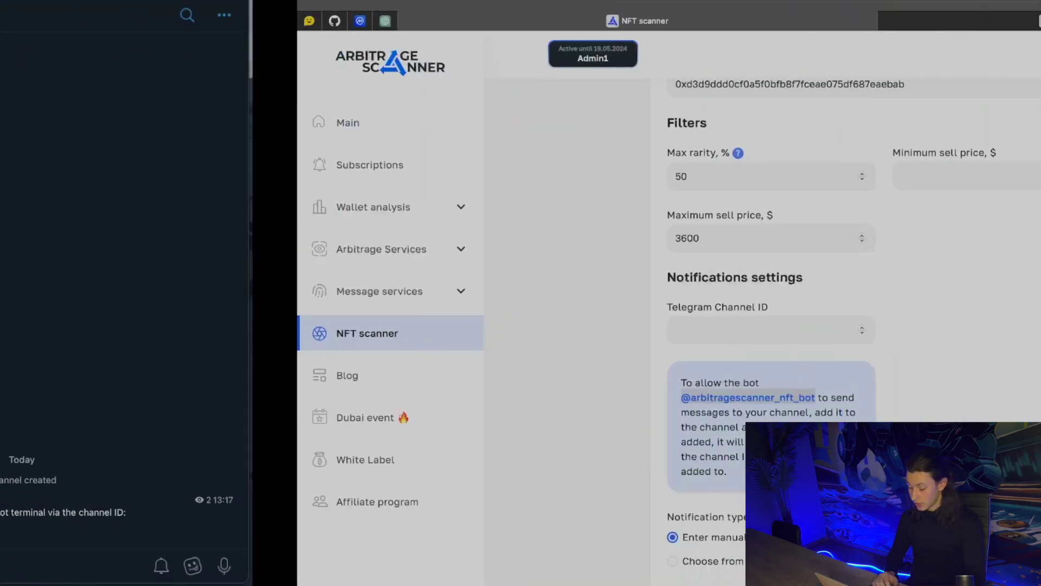
click(460, 330)
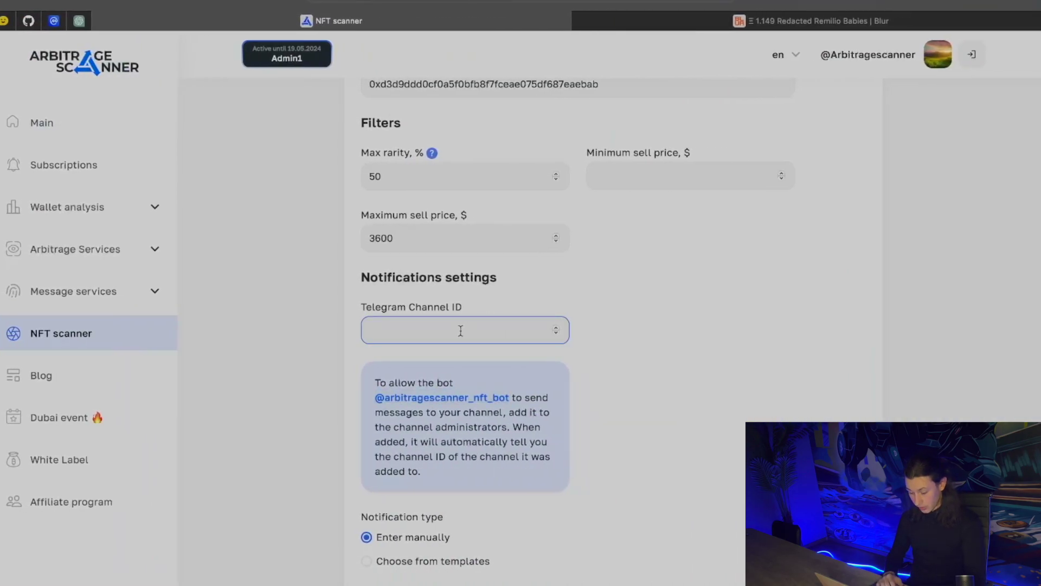
key(super+v)
scroll(676, 275, down, 4)
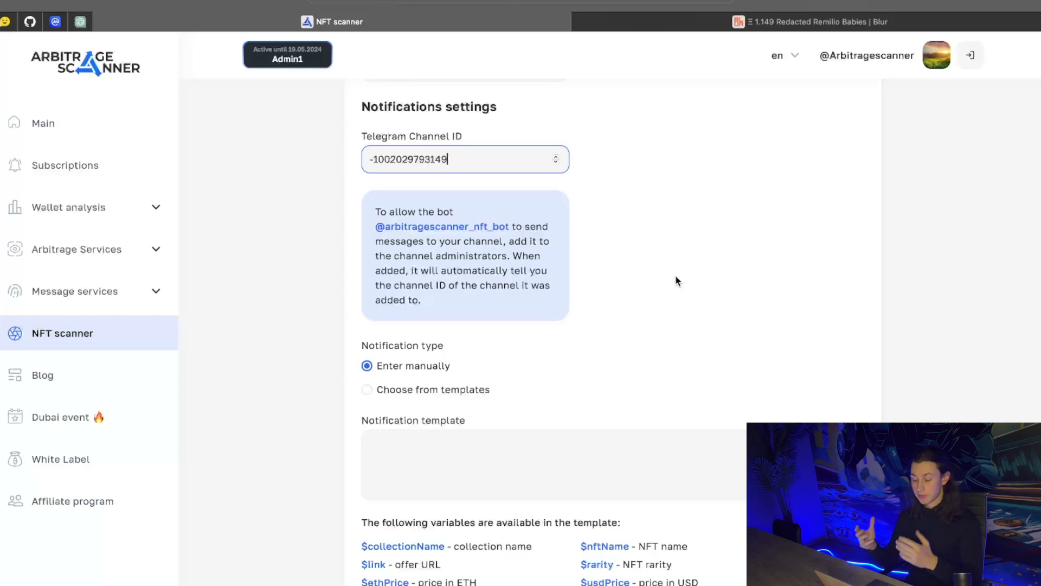
scroll(675, 280, down, 3)
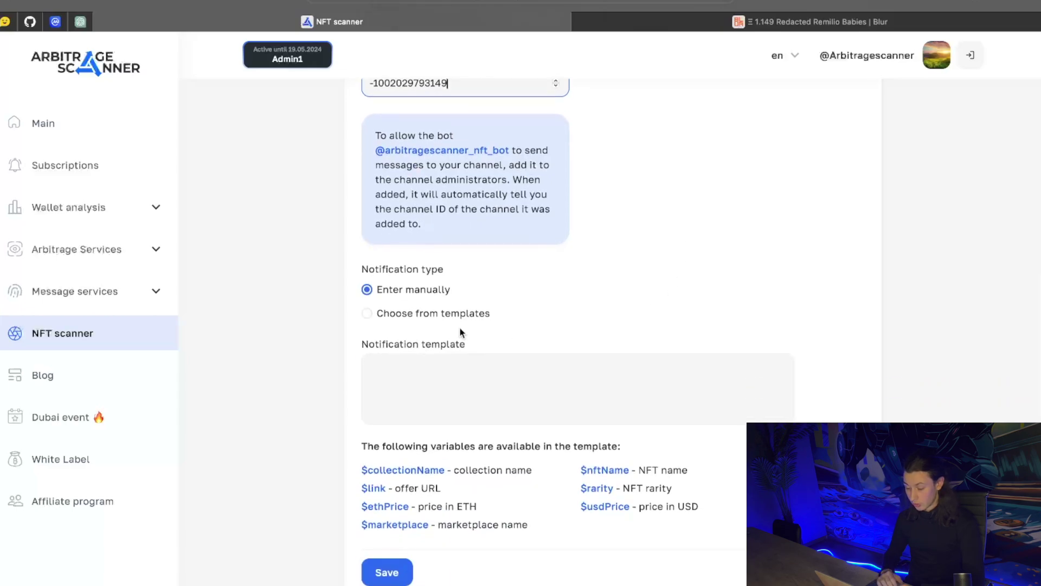
Preview a ready-made notification template, then go back to writing the notification manually.
click(435, 313)
click(490, 455)
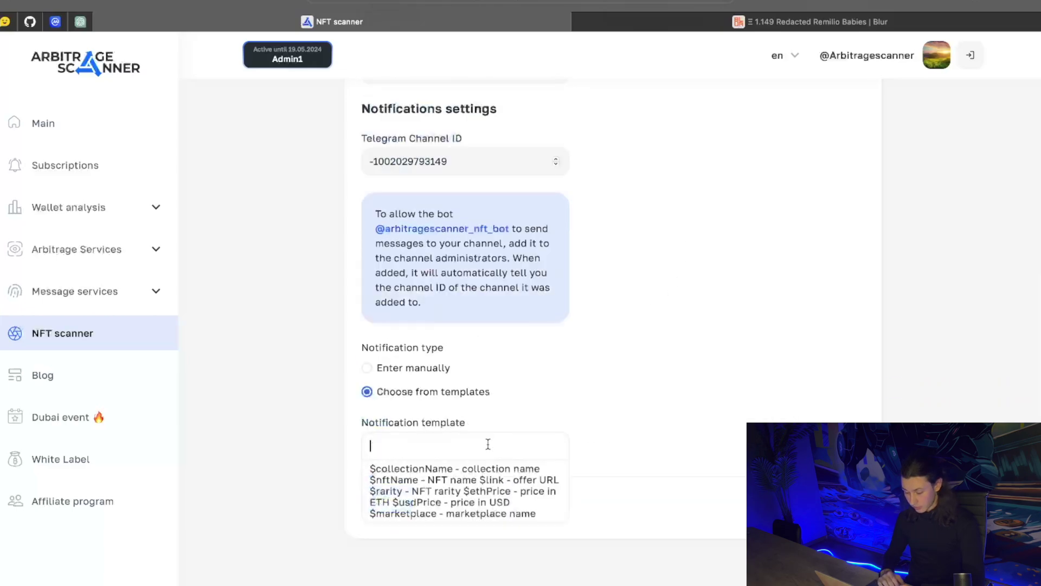
click(493, 491)
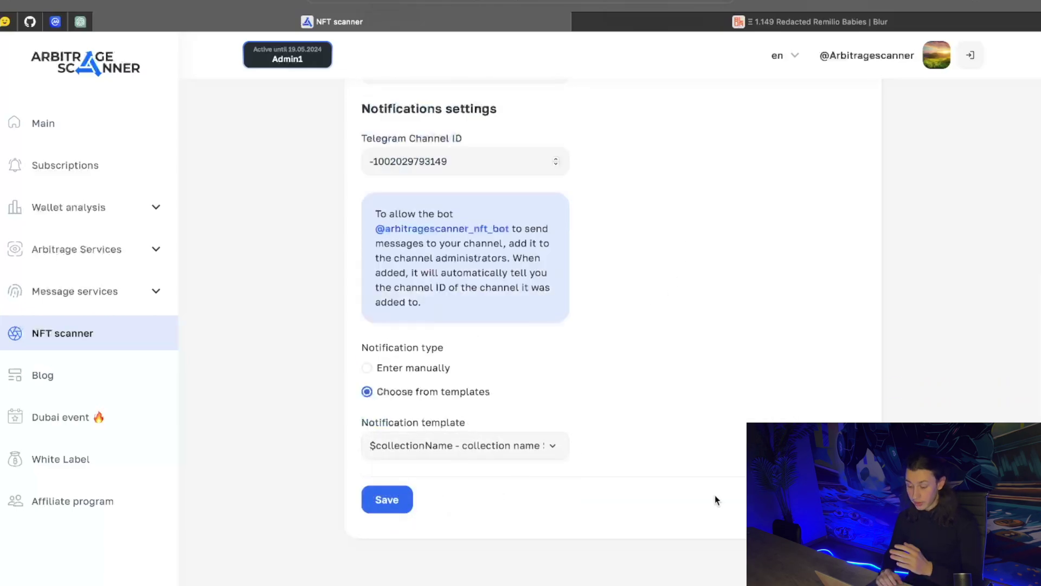
click(428, 373)
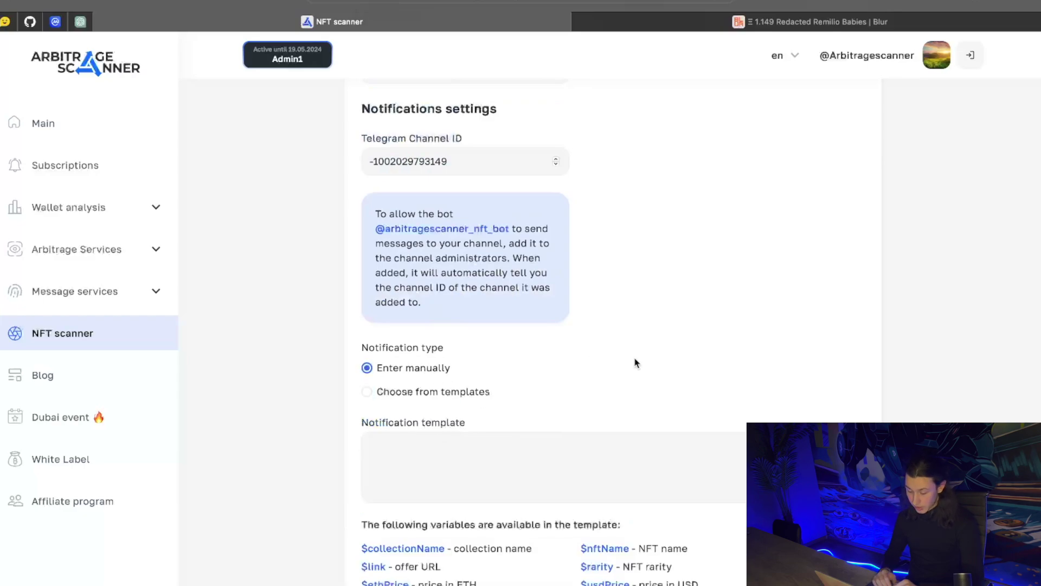
scroll(635, 362, down, 3)
click(567, 349)
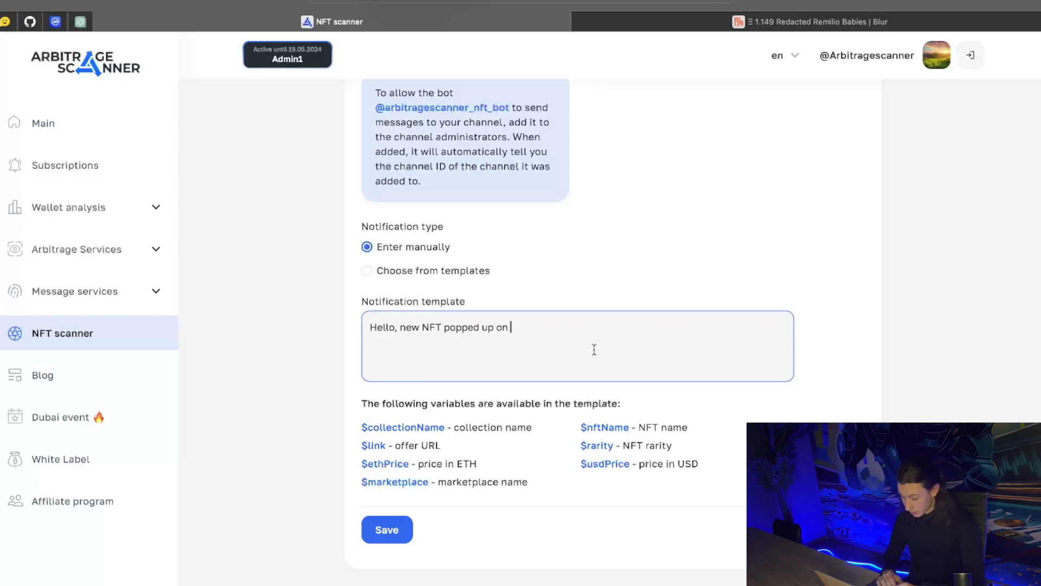
Add the $marketplace, $collectionName, $ethPrice, $rarity and $link variables to the template and save.
click(406, 488)
click(626, 329)
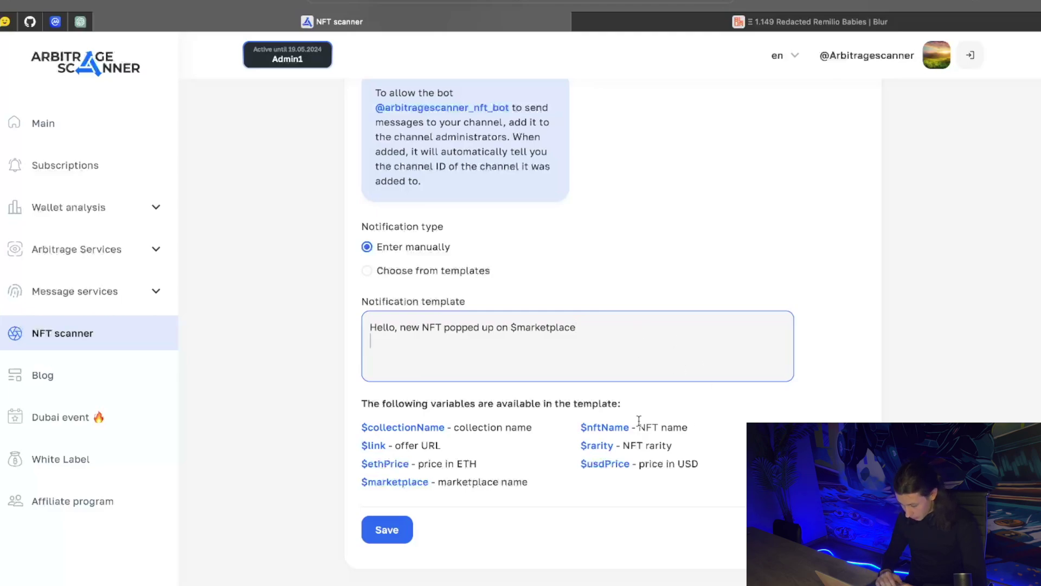
click(437, 427)
click(481, 342)
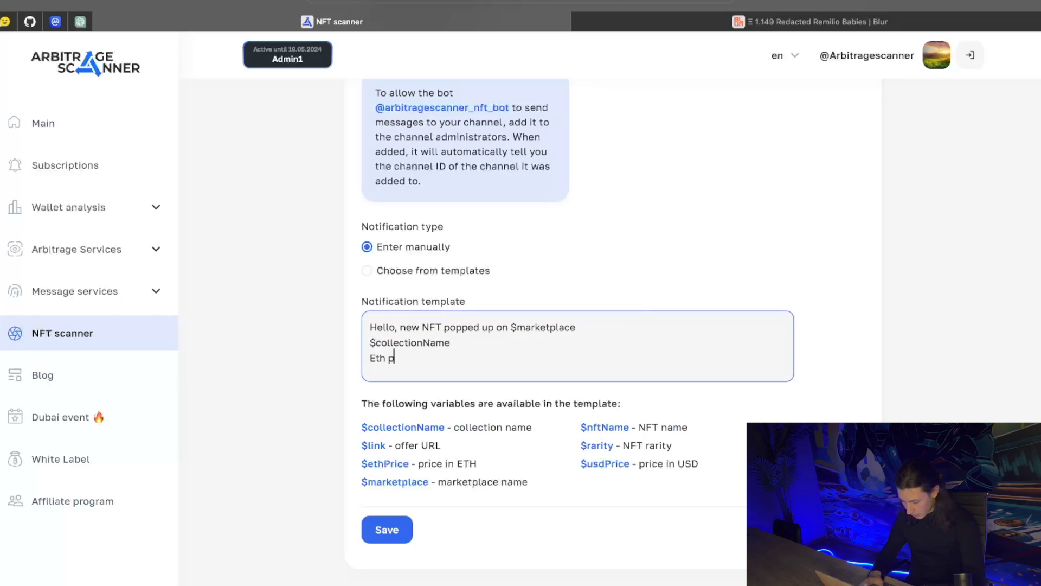
click(385, 464)
key(Return)
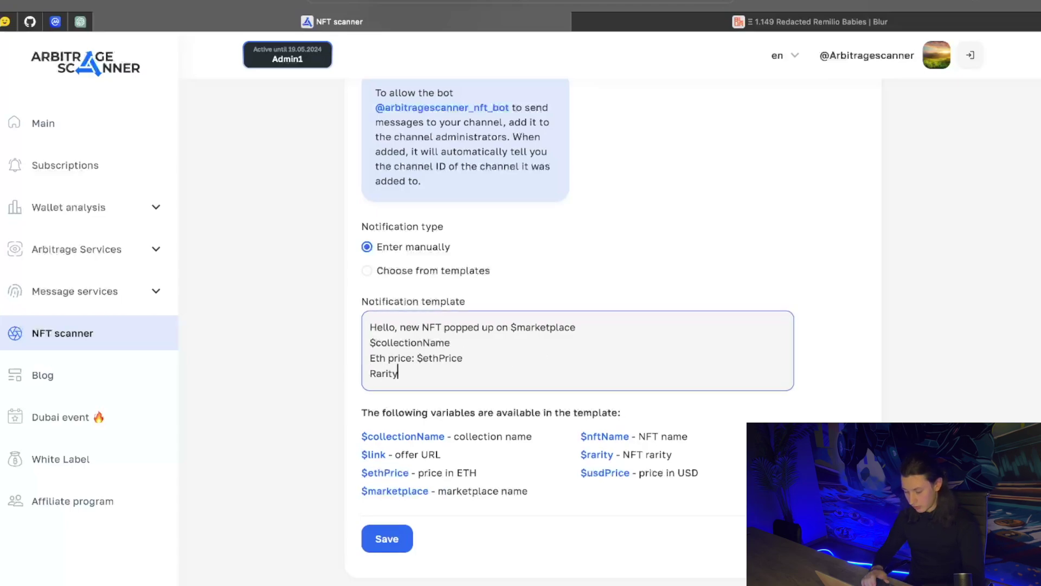
click(599, 458)
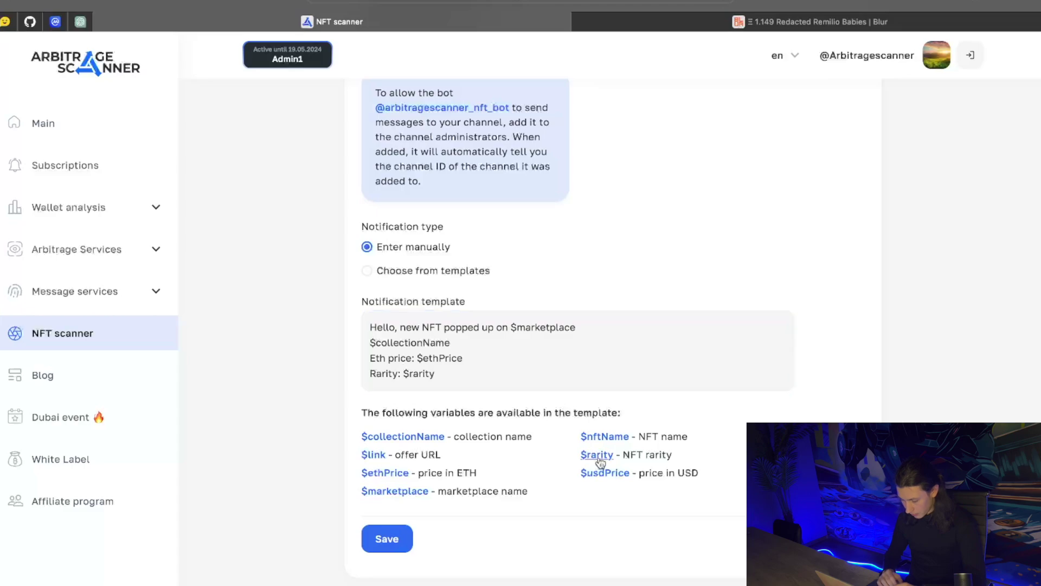
click(454, 383)
key(Return)
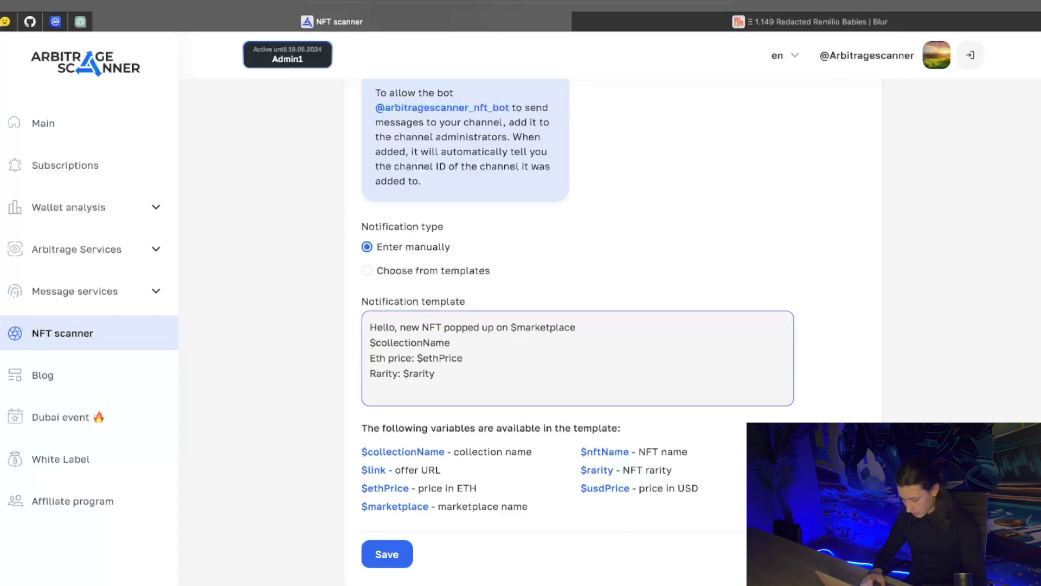
click(373, 470)
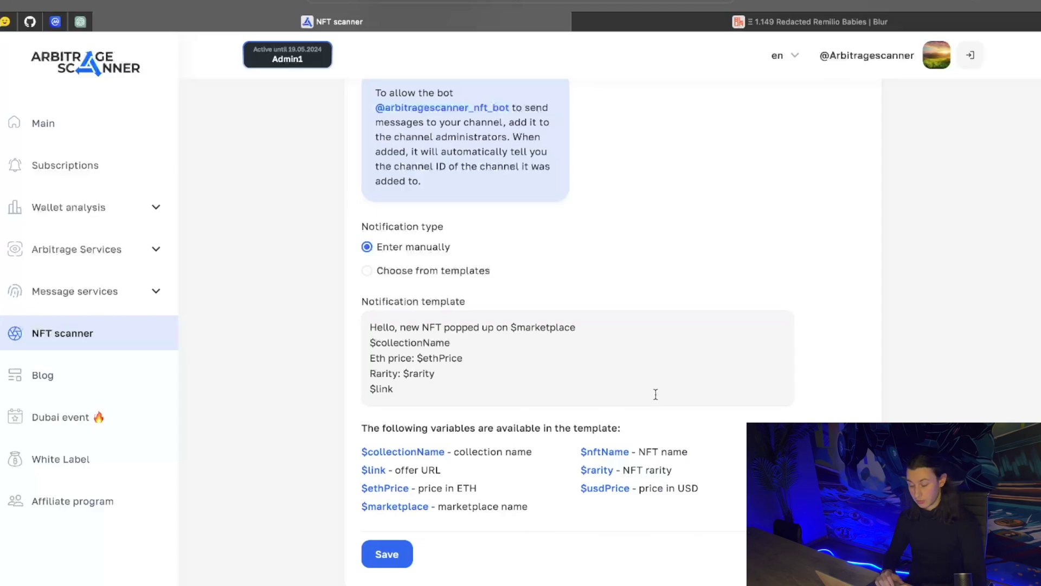
click(387, 554)
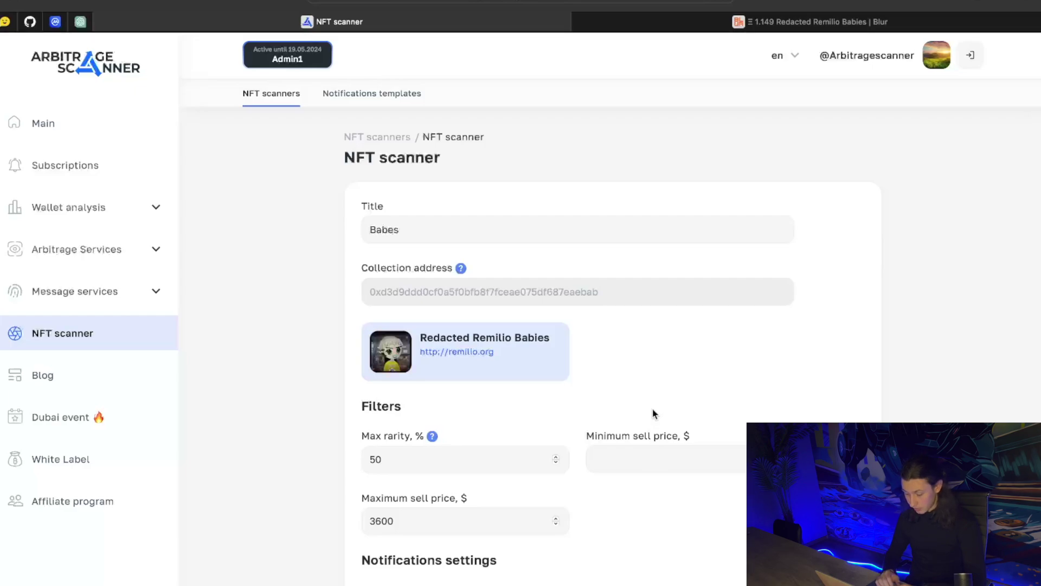
Show the NFT scanners list to confirm the saved Babes scanner for Redacted Remilio Babies.
click(281, 97)
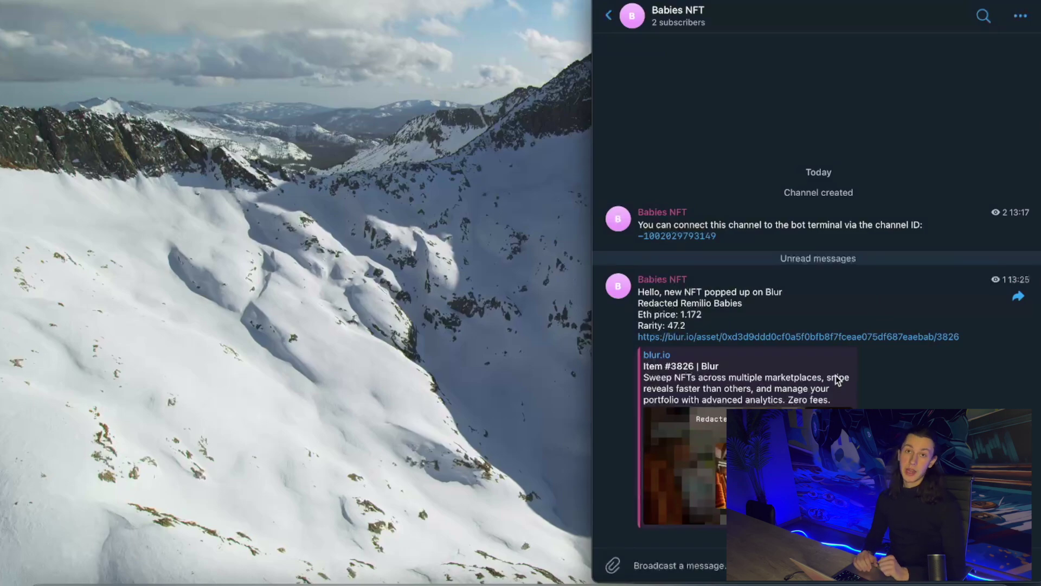
Follow the alert's blur.io link to the Remilio 3826 listing at 1.172 ETH.
click(813, 337)
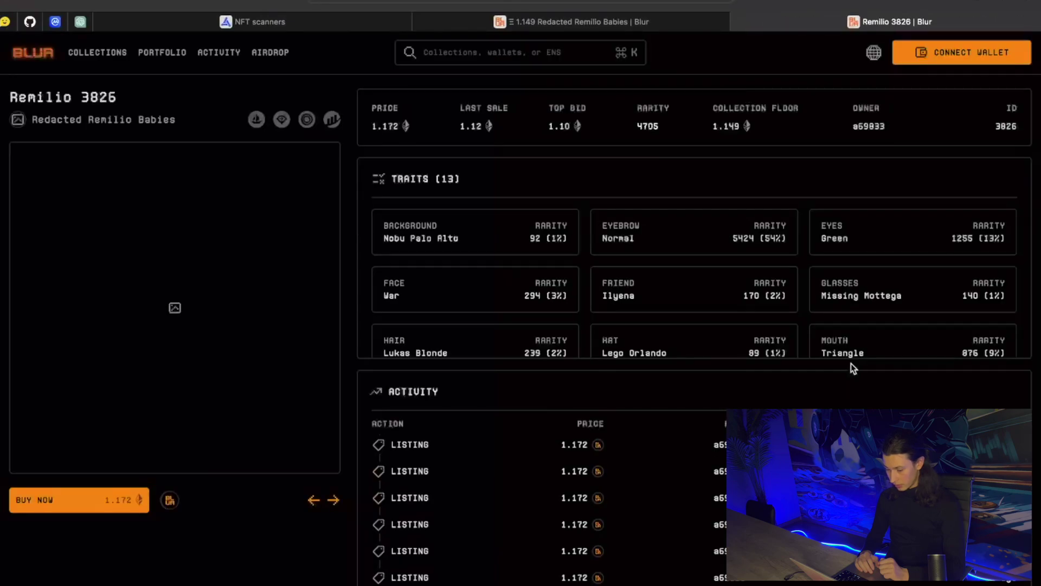